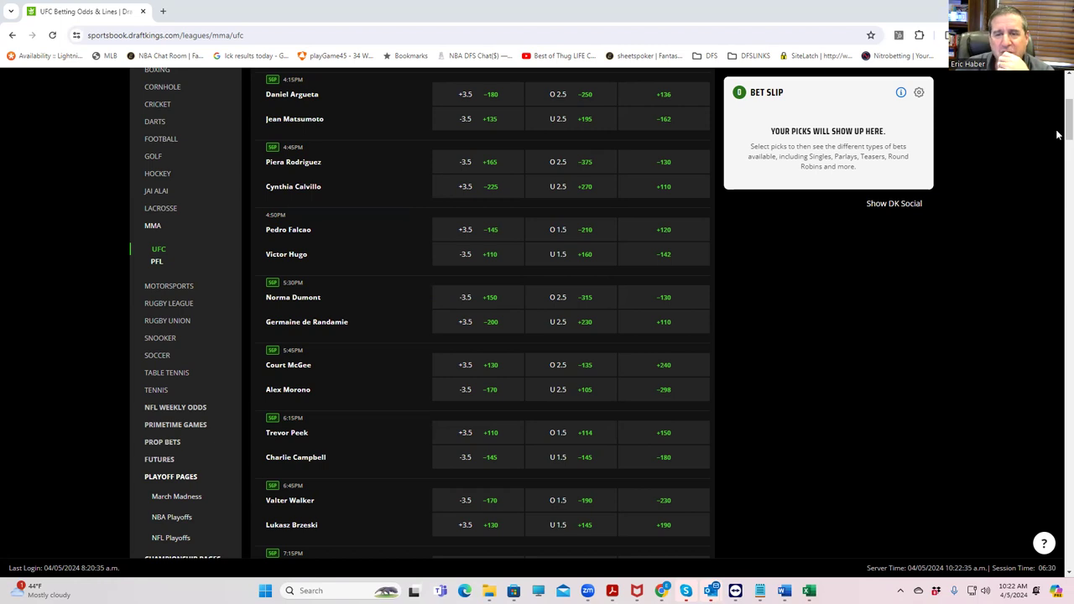
Step: Place a $180 moneyline bet on Nora Cornolle to beat Melissa Mullins
{"action": "scroll", "coordinate": [1059, 135], "scroll_direction": "up", "scroll_amount": 3}
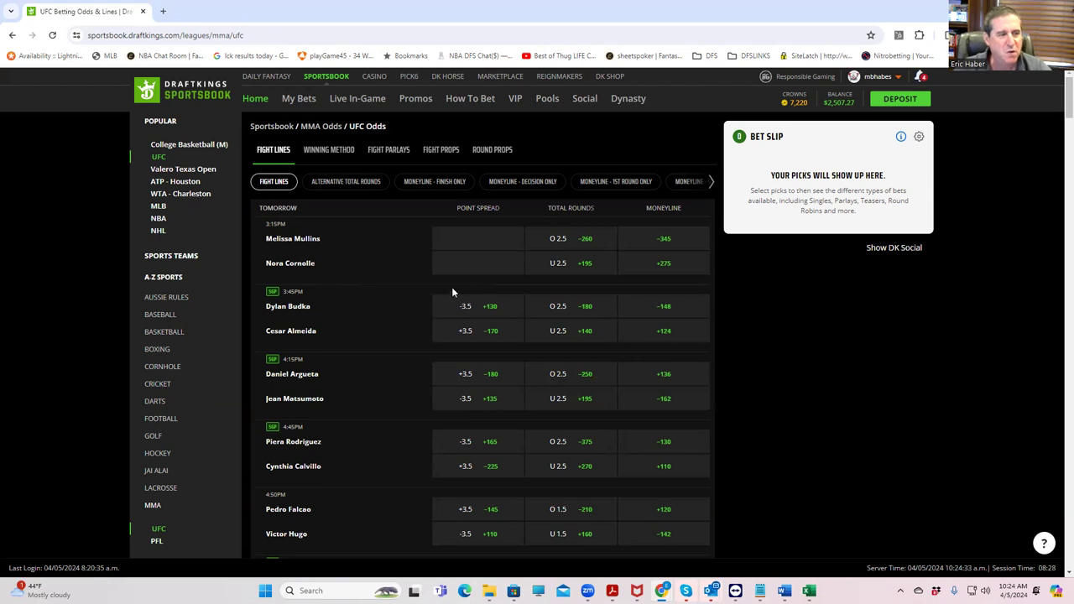
{"action": "left_click", "coordinate": [663, 264]}
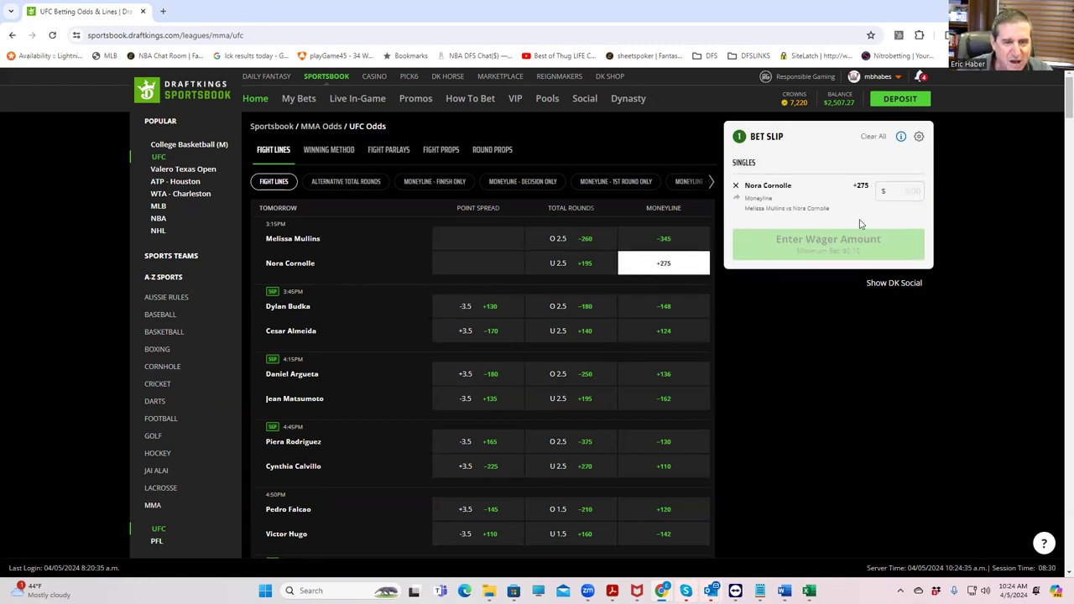
{"action": "left_click", "coordinate": [899, 194]}
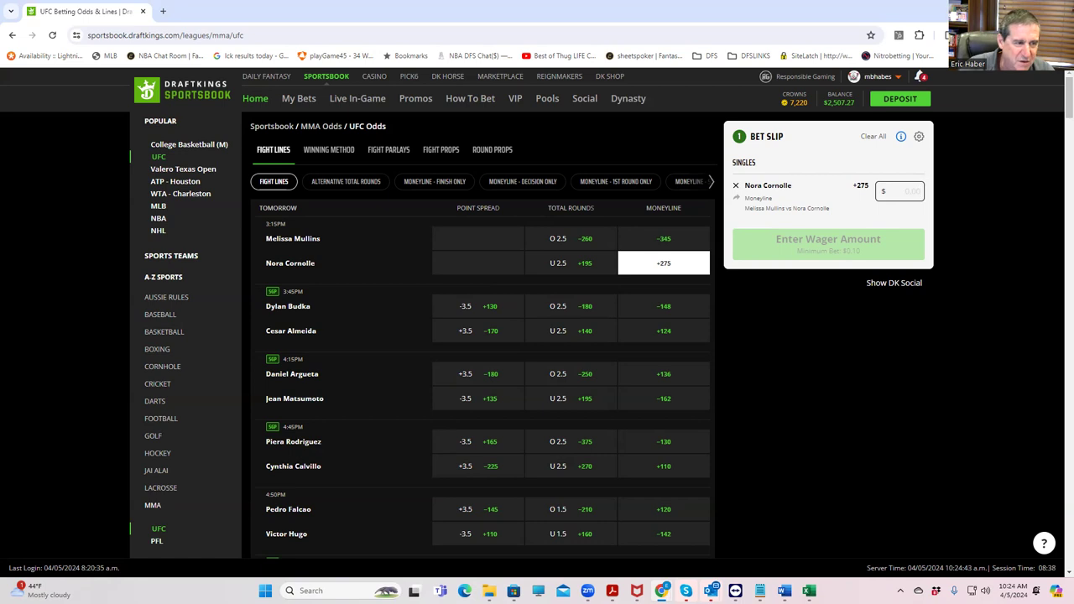
{"action": "type", "text": "180"}
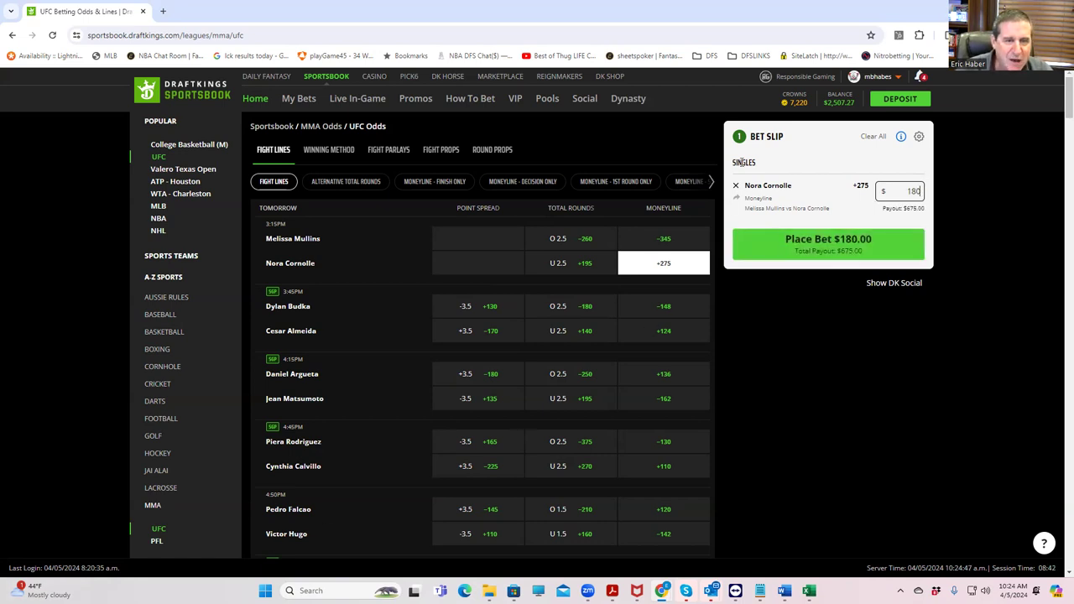
{"action": "left_click", "coordinate": [891, 189]}
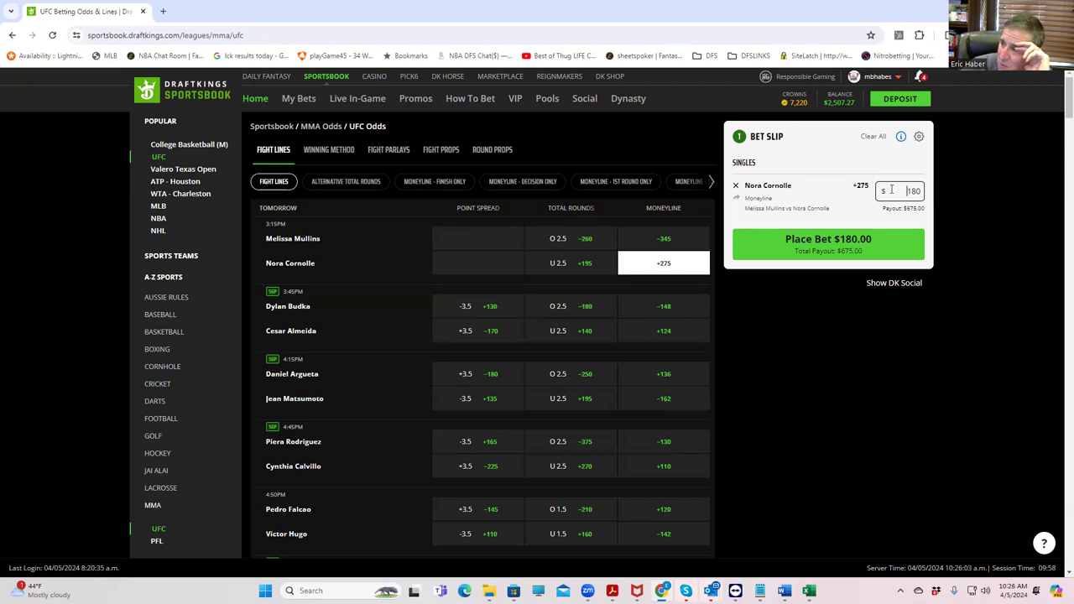
{"action": "left_click", "coordinate": [891, 190]}
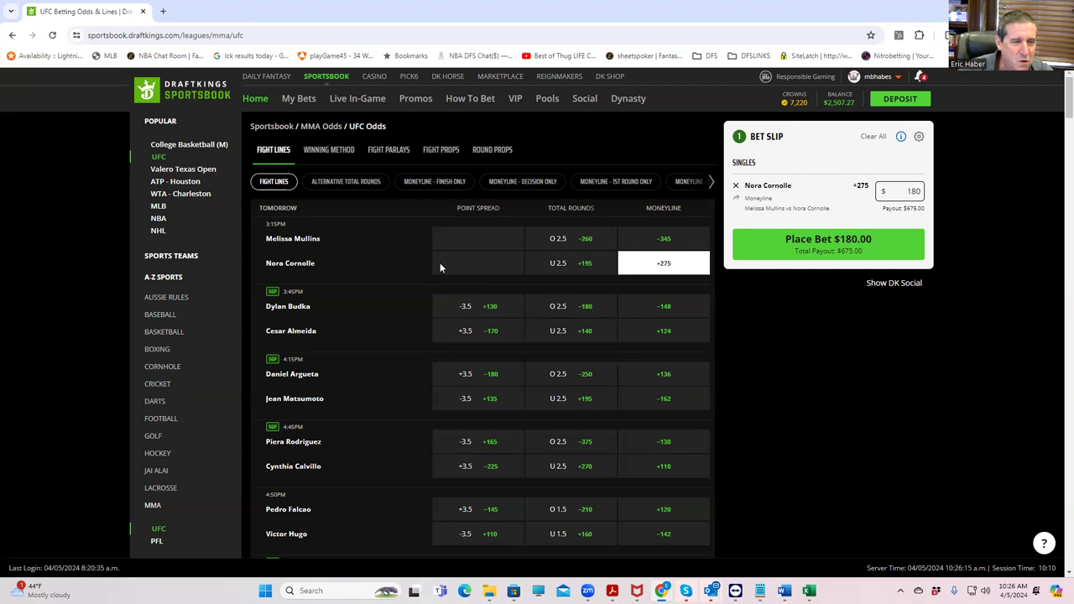
{"action": "left_click", "coordinate": [819, 244]}
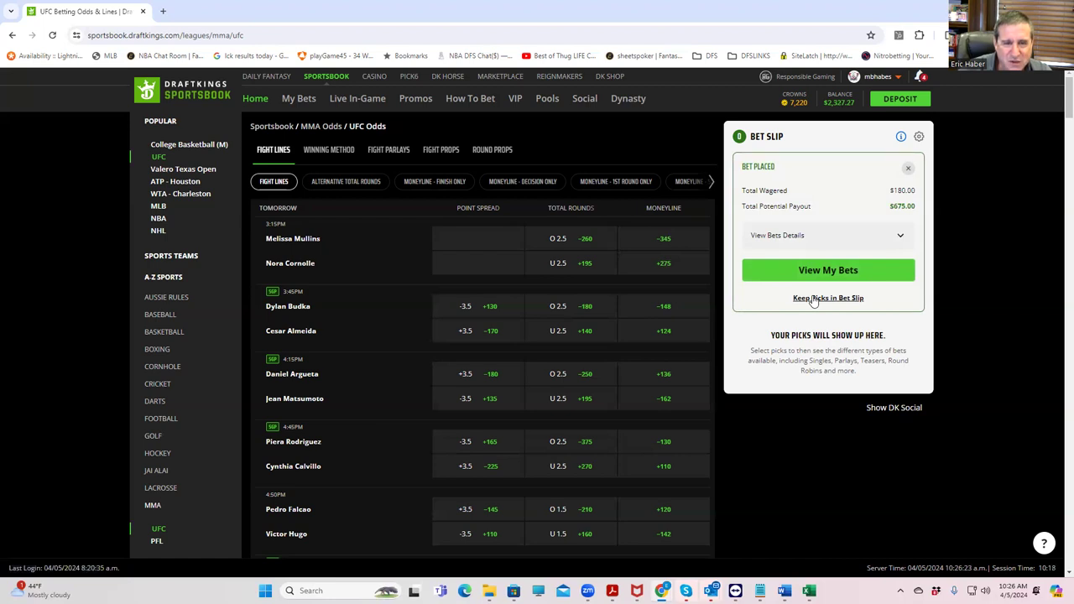
Step: Place a $180 double-chance bet on Dylan Budka to win by KO/TKO/DQ or Submission against Cesar Almeida
{"action": "left_click", "coordinate": [288, 306]}
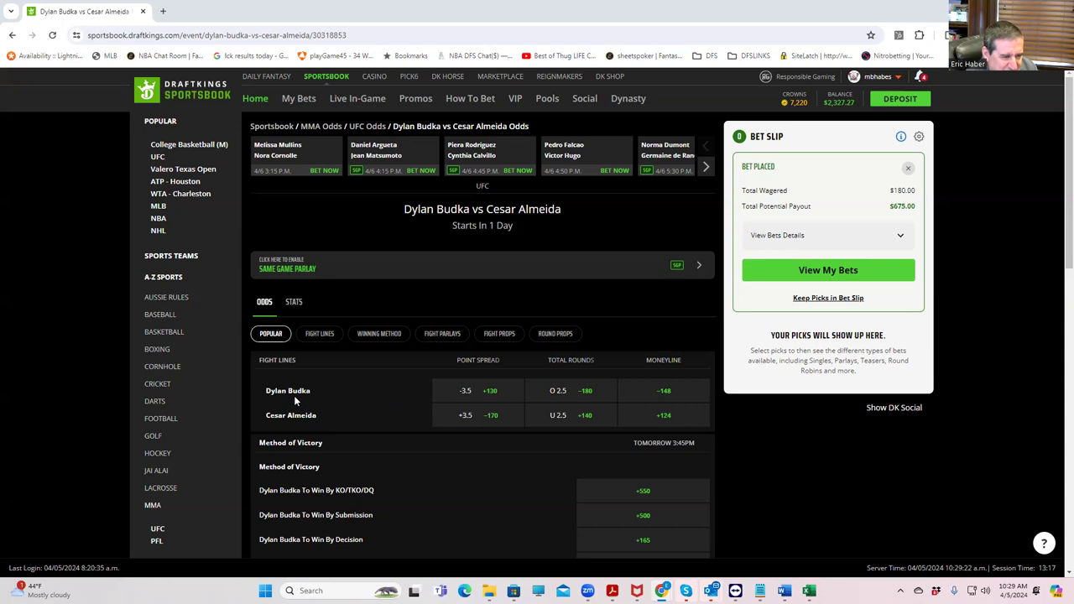
{"action": "left_click", "coordinate": [373, 333]}
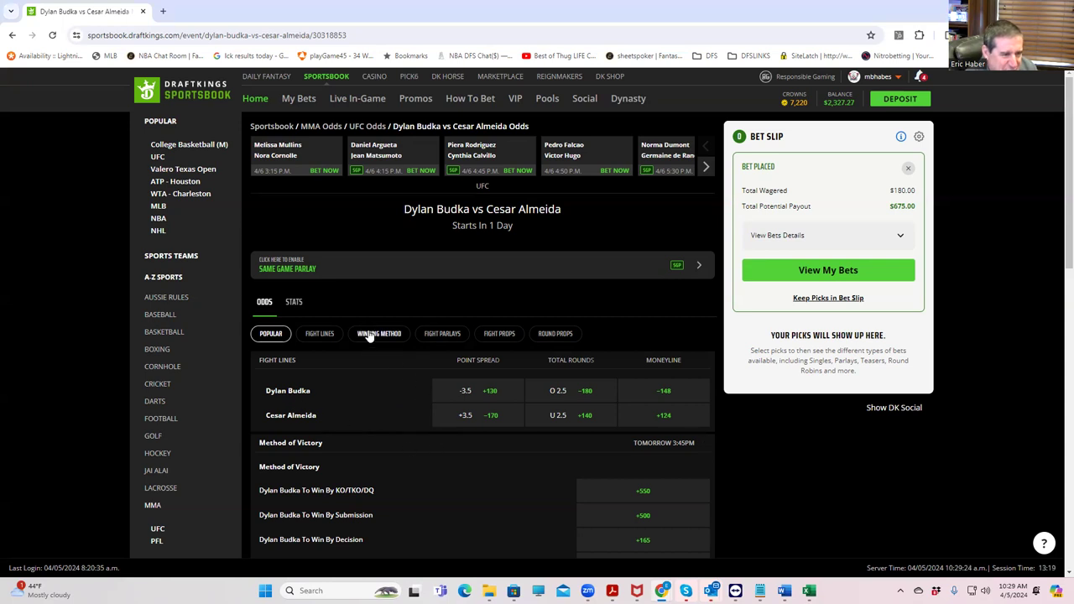
{"action": "scroll", "coordinate": [461, 453], "scroll_direction": "down", "scroll_amount": 1}
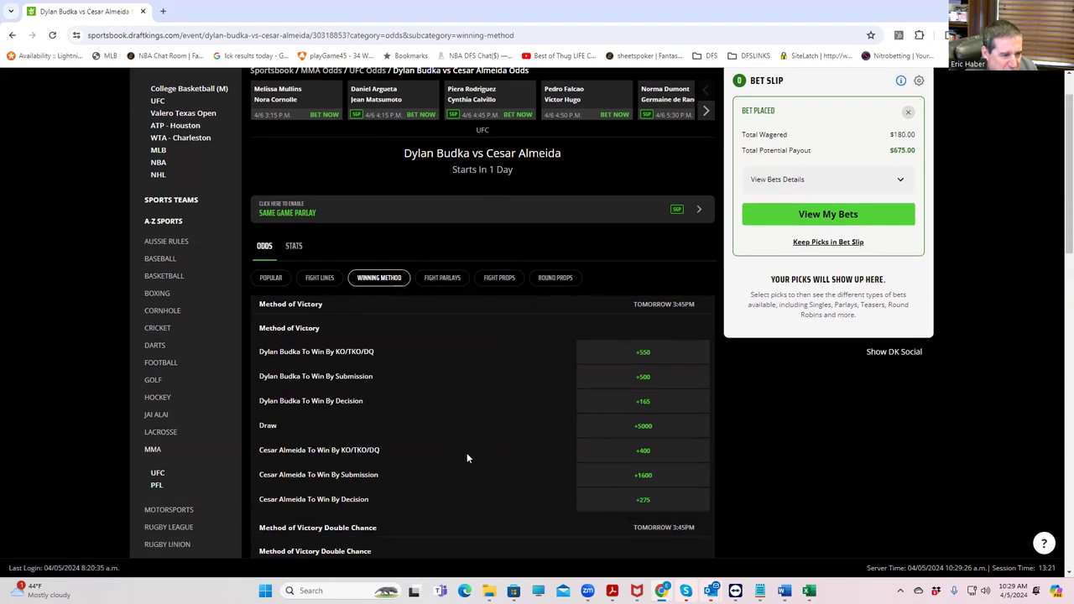
{"action": "scroll", "coordinate": [466, 453], "scroll_direction": "down", "scroll_amount": 3}
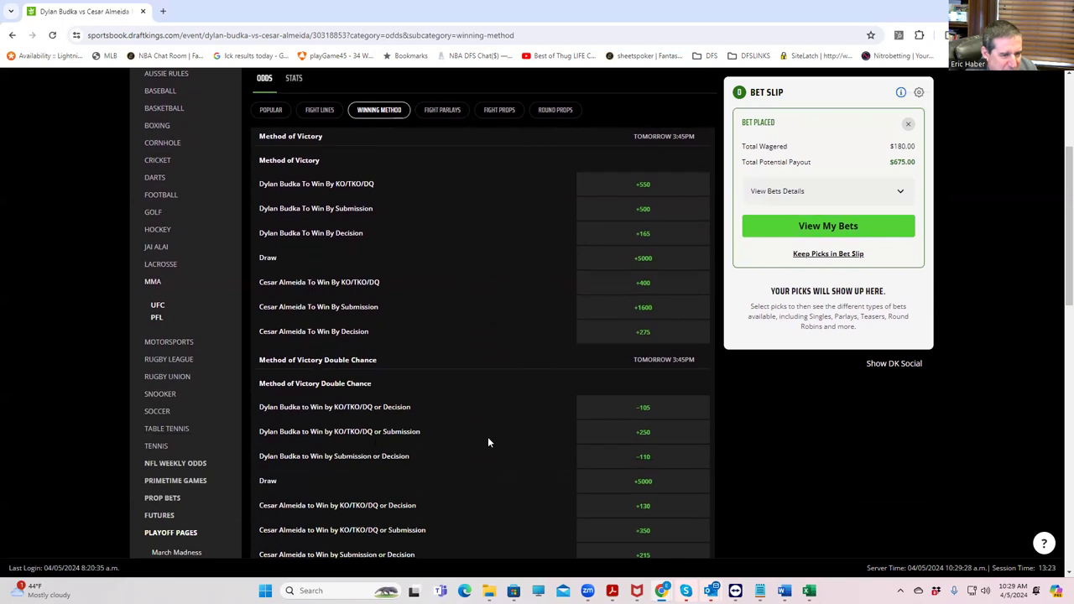
{"action": "left_click", "coordinate": [631, 437]}
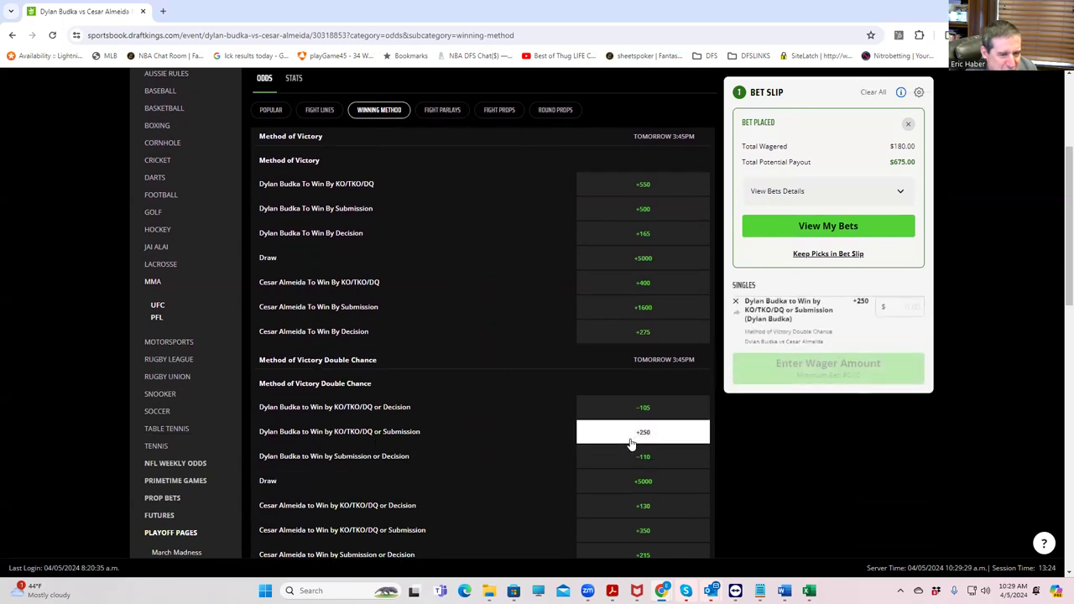
{"action": "left_click", "coordinate": [894, 312]}
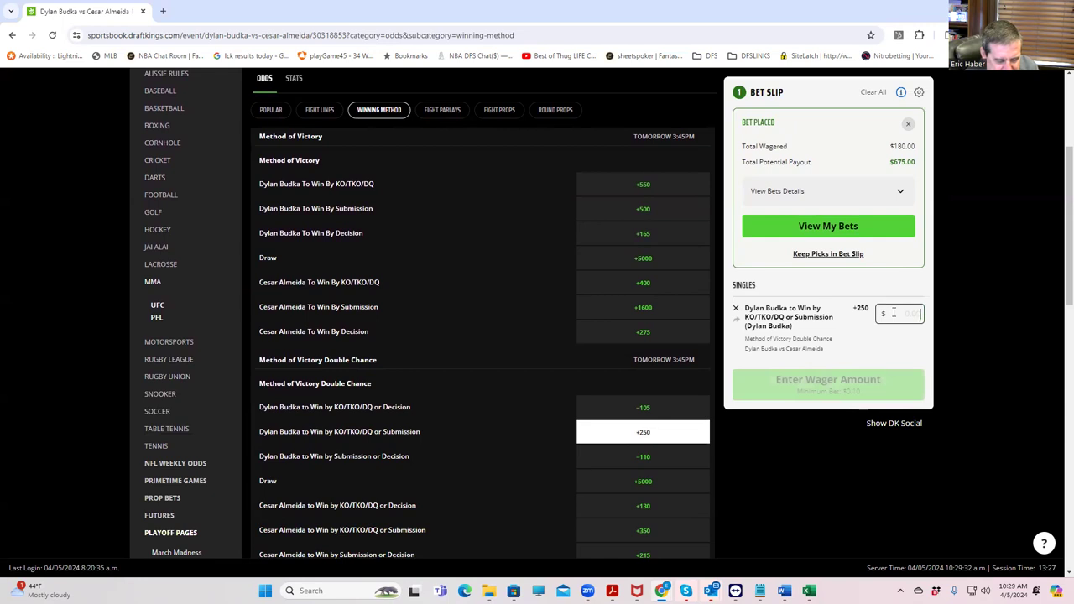
{"action": "type", "text": "180"}
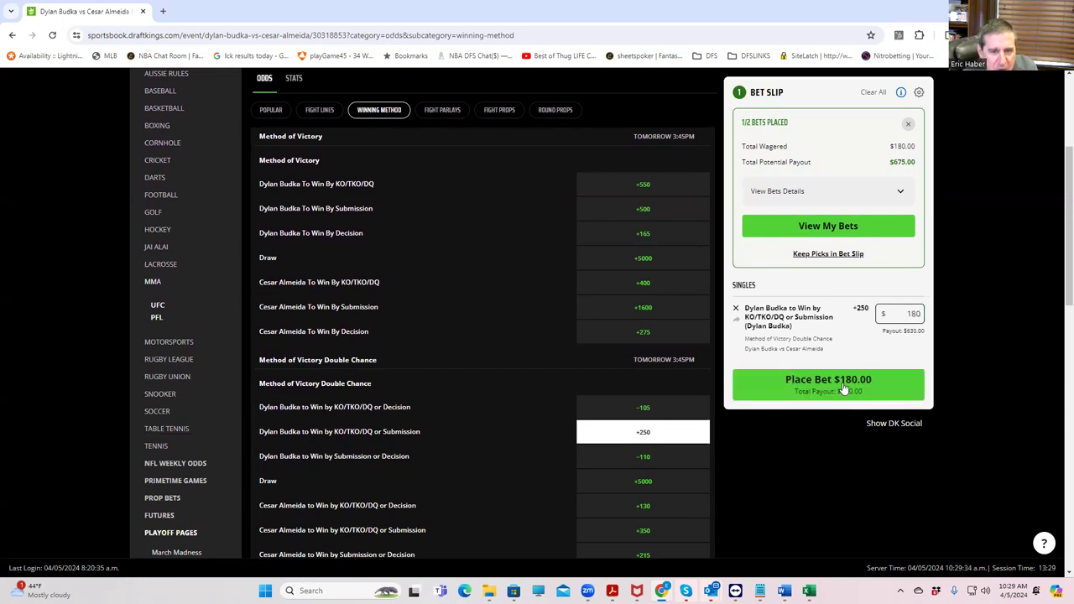
{"action": "left_click", "coordinate": [806, 375]}
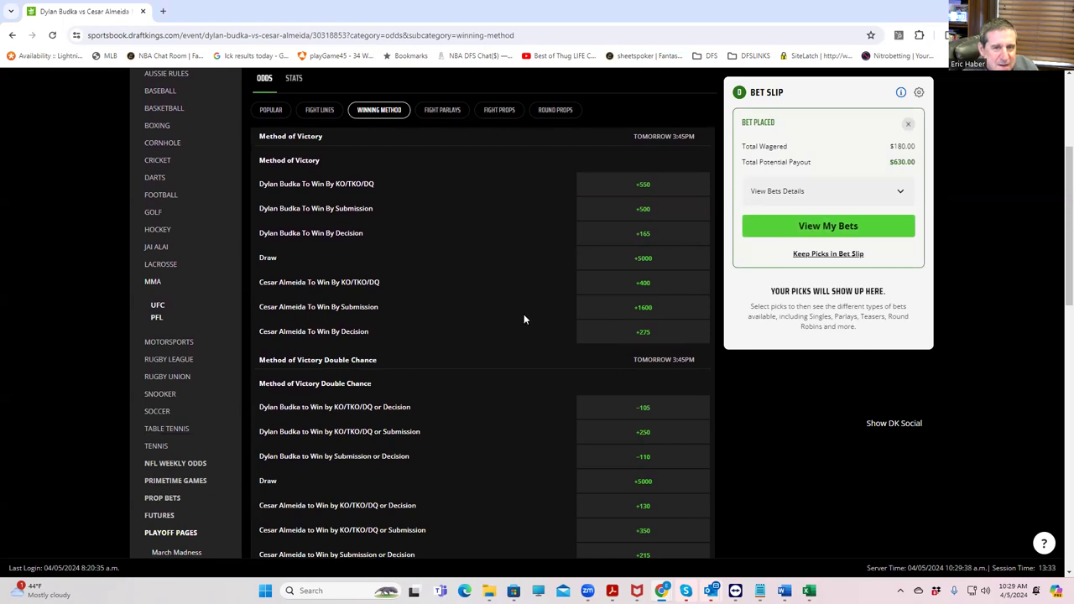
Step: Place a $180 moneyline bet on Jean Matsumoto in the fight against Daniel Argueta
{"action": "scroll", "coordinate": [523, 314], "scroll_direction": "up", "scroll_amount": 3}
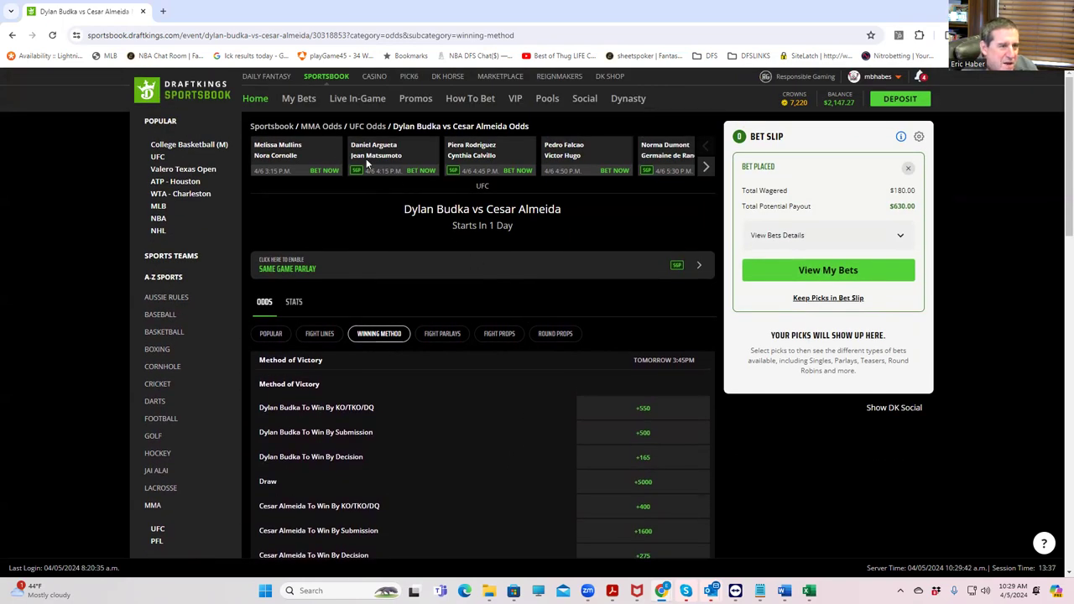
{"action": "left_click", "coordinate": [387, 155]}
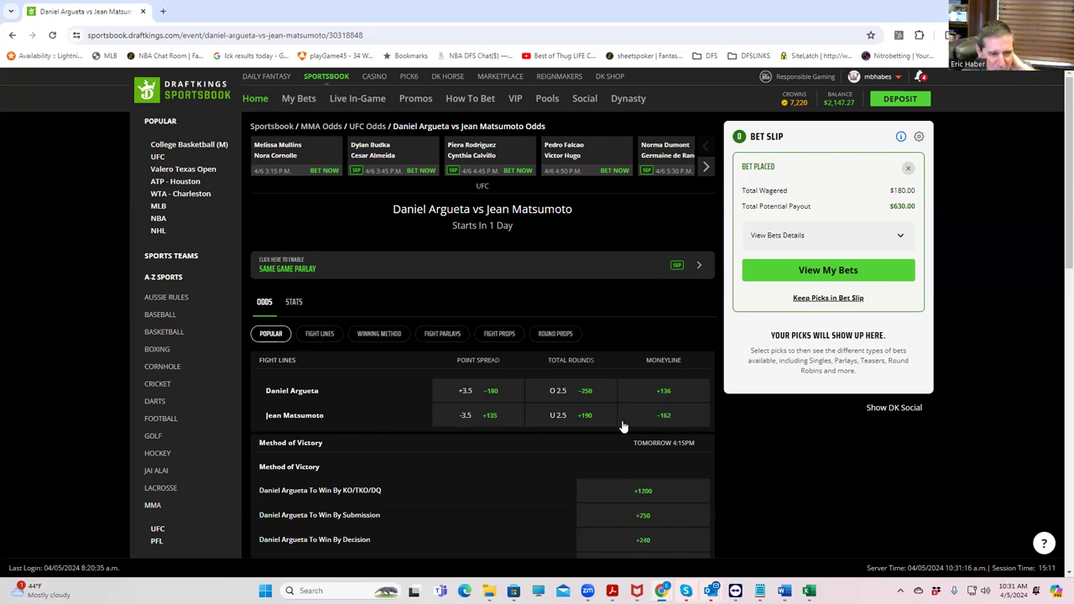
{"action": "left_click", "coordinate": [663, 417]}
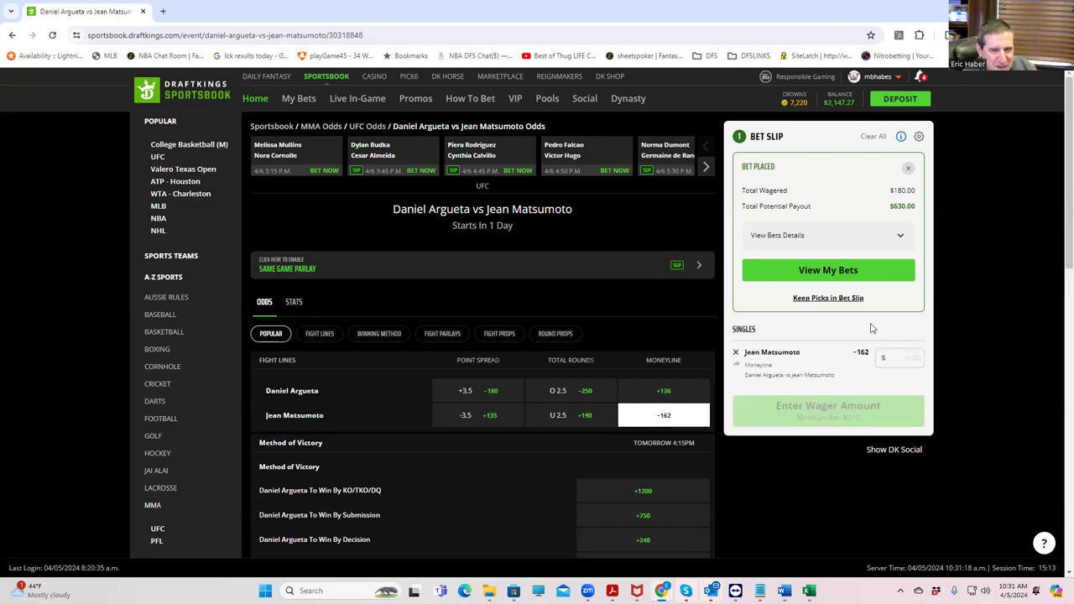
{"action": "left_click", "coordinate": [890, 356]}
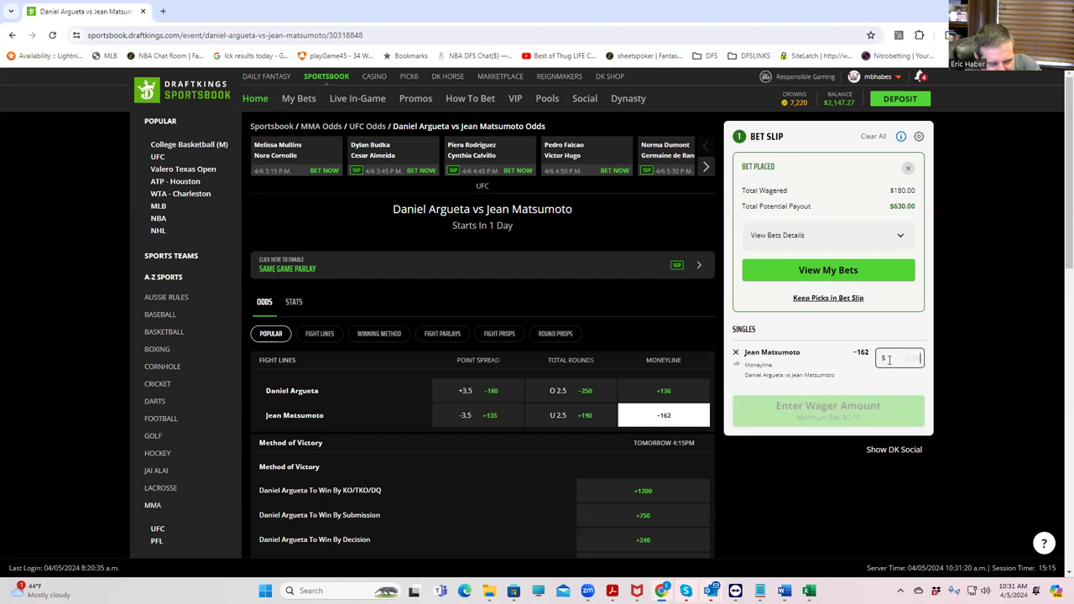
{"action": "type", "text": "180"}
{"action": "left_click", "coordinate": [846, 372]}
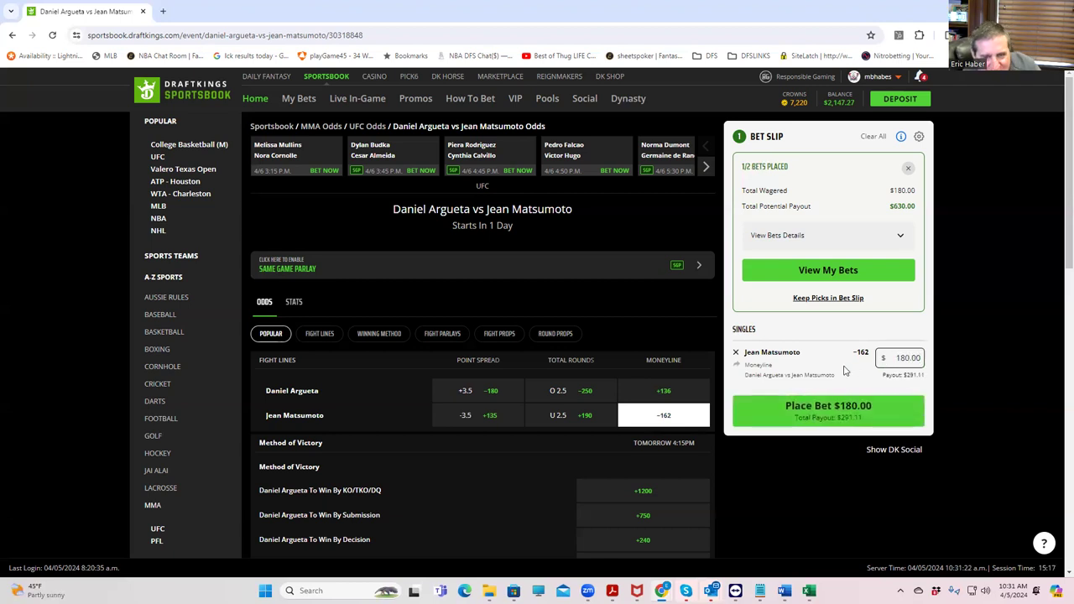
{"action": "left_click", "coordinate": [834, 408]}
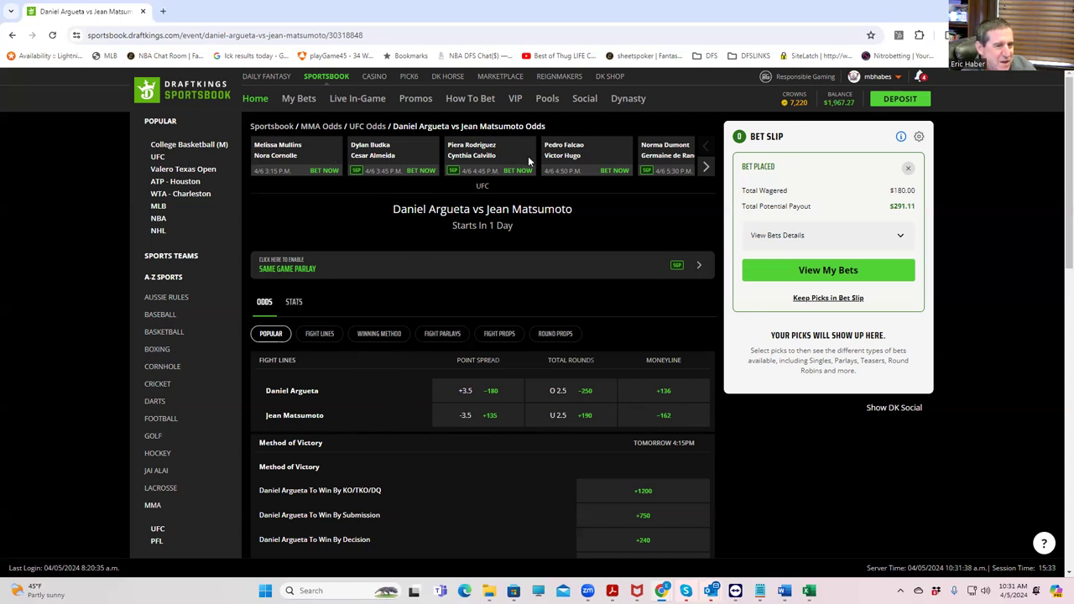
Step: Place a $180 moneyline bet on Piera Rodriguez in the fight against Cynthia Calvillo
{"action": "left_click", "coordinate": [461, 151]}
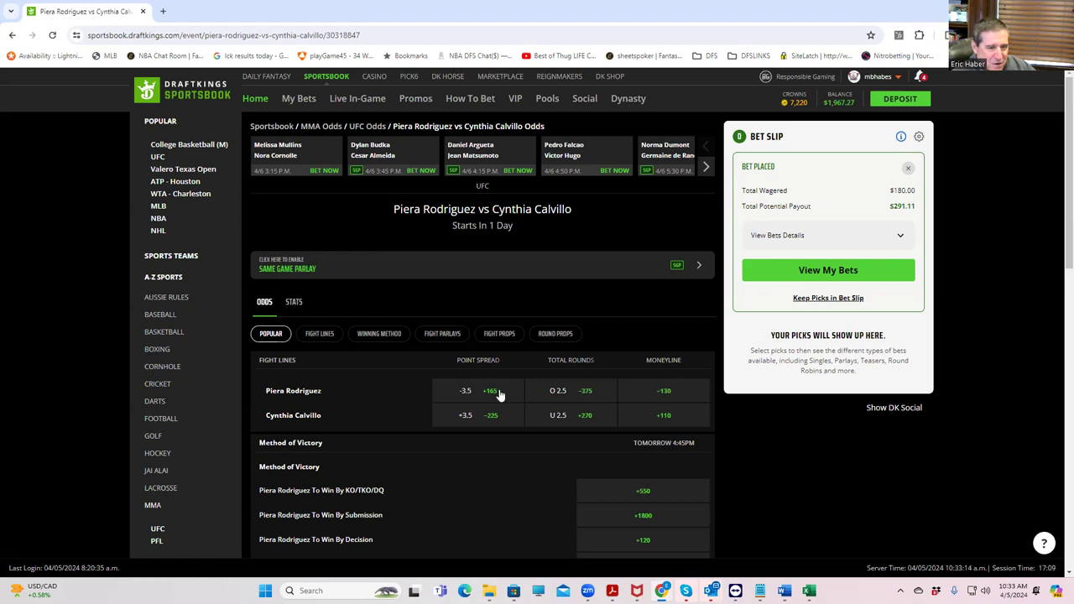
{"action": "left_click", "coordinate": [661, 393]}
{"action": "left_click", "coordinate": [895, 358]}
{"action": "type", "text": "180"}
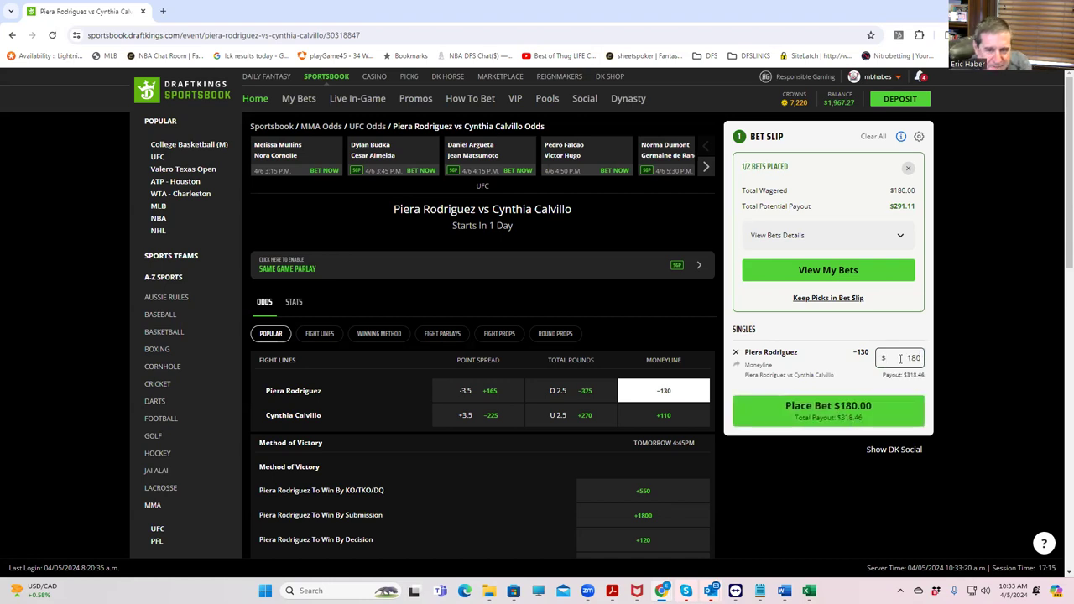
{"action": "left_click", "coordinate": [856, 410]}
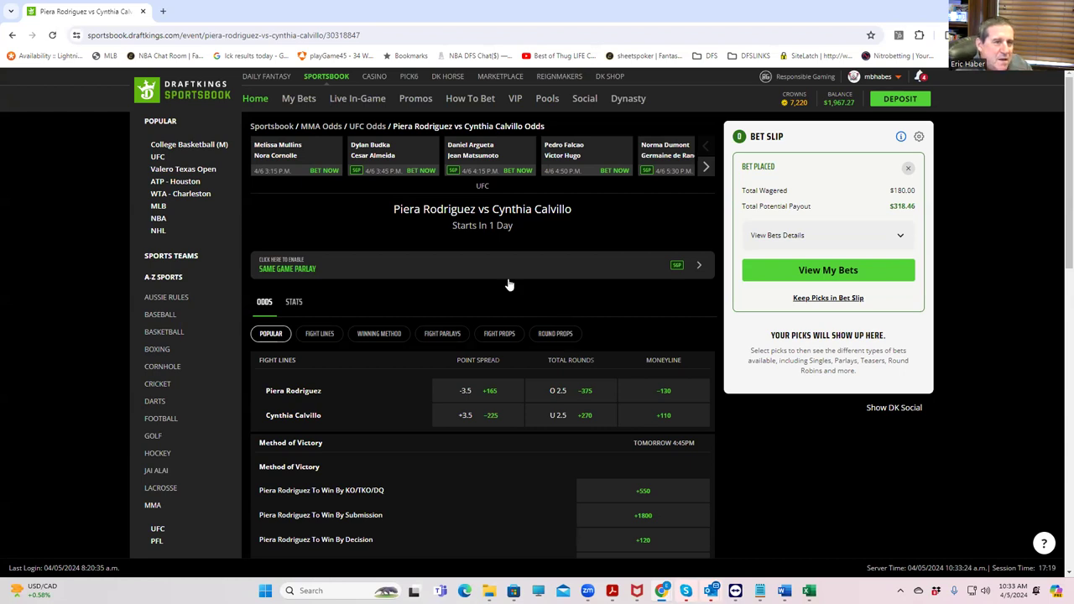
Step: Place a $180 moneyline bet on Pedro Falcao in the fight against Victor Hugo
{"action": "left_click", "coordinate": [570, 157]}
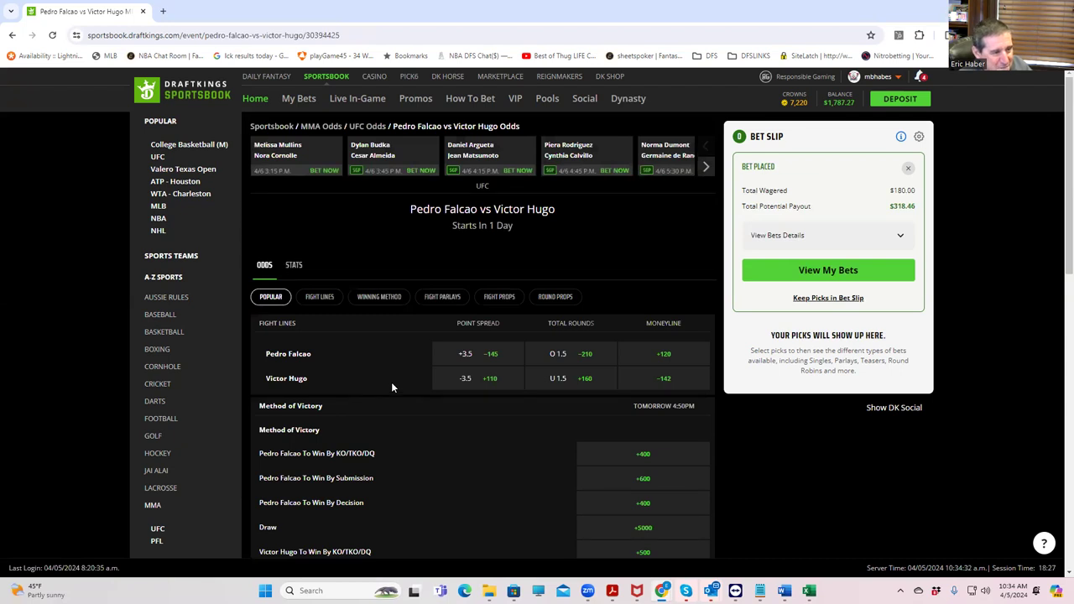
{"action": "left_click", "coordinate": [663, 358]}
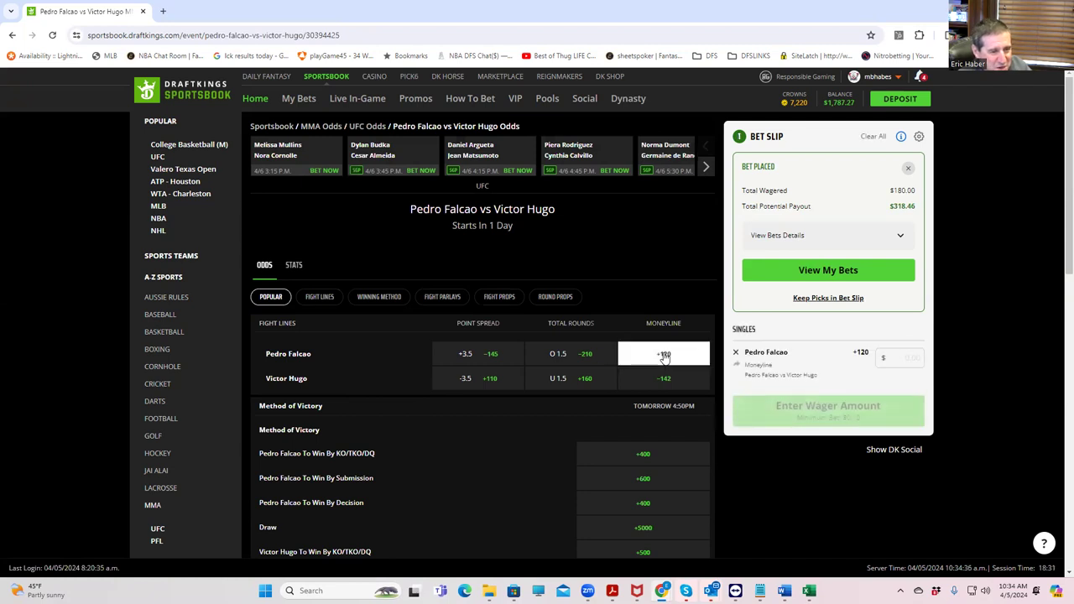
{"action": "left_click", "coordinate": [903, 358]}
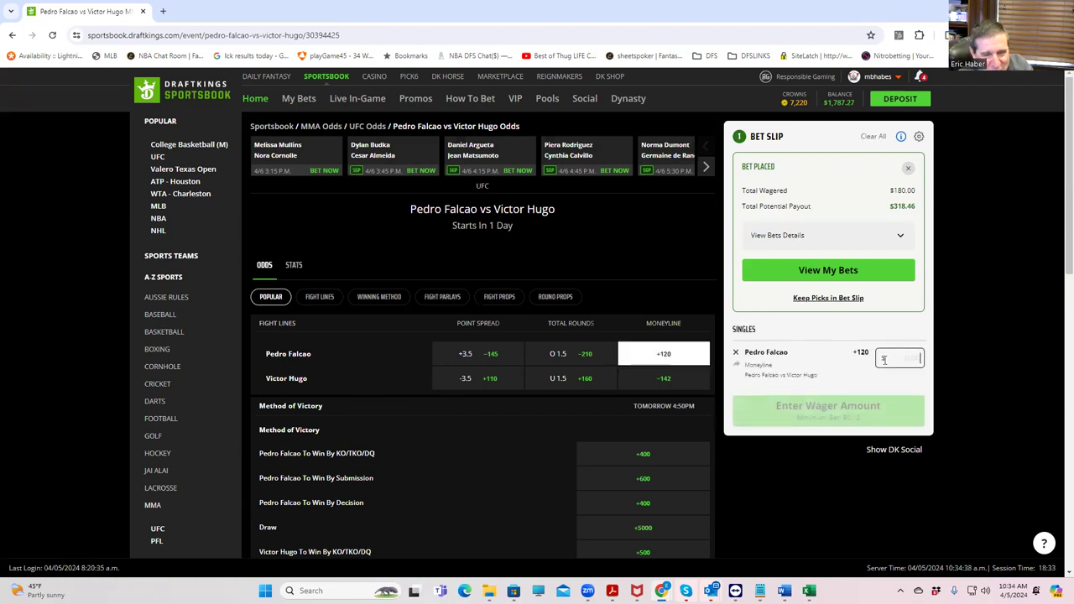
{"action": "type", "text": "1800"}
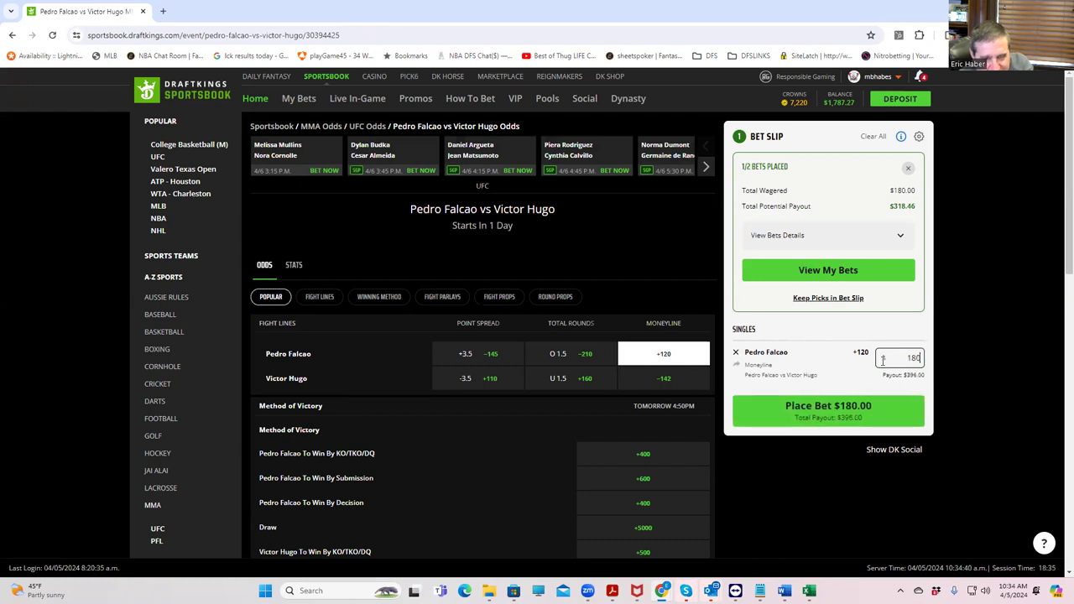
{"action": "left_click", "coordinate": [841, 408]}
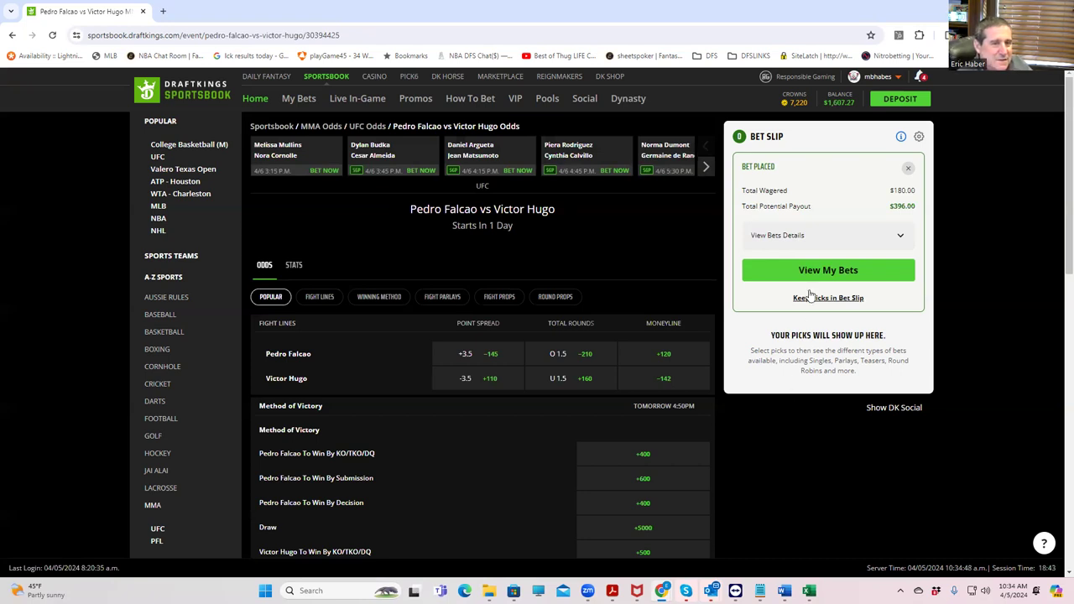
Step: Try to place a $180 moneyline bet on Norma Dumont against Germaine de Randamie, and dismiss the location notice
{"action": "left_click", "coordinate": [669, 154]}
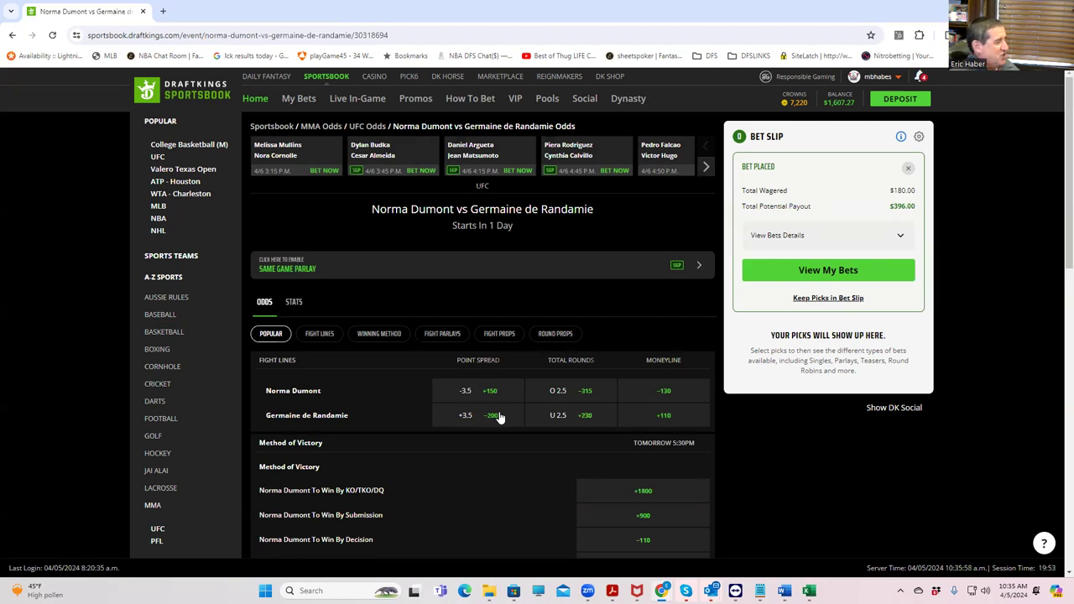
{"action": "left_click", "coordinate": [662, 391]}
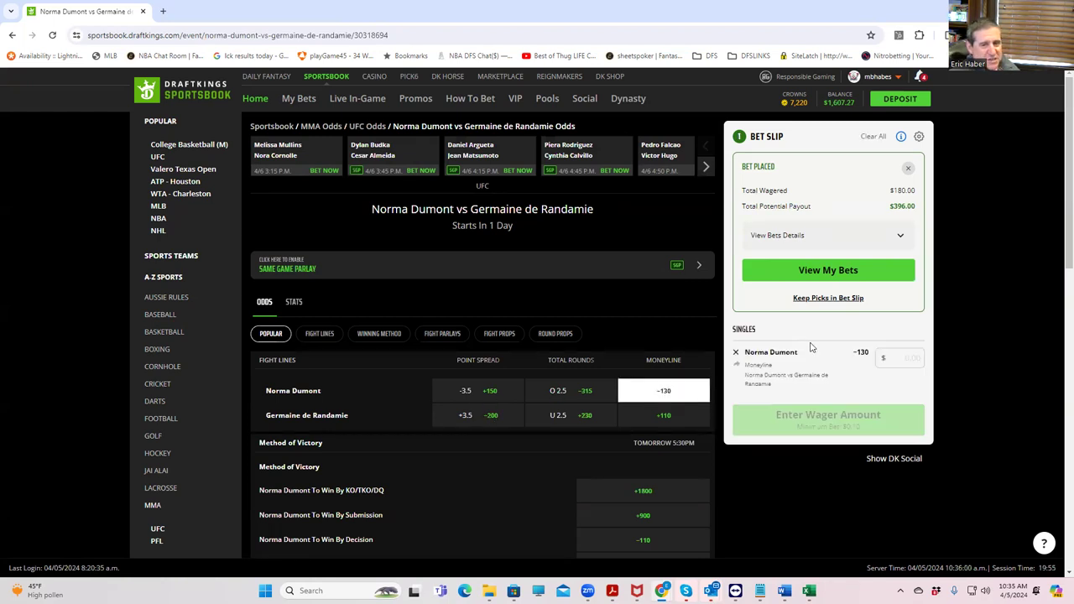
{"action": "left_click", "coordinate": [901, 361]}
{"action": "type", "text": "100"}
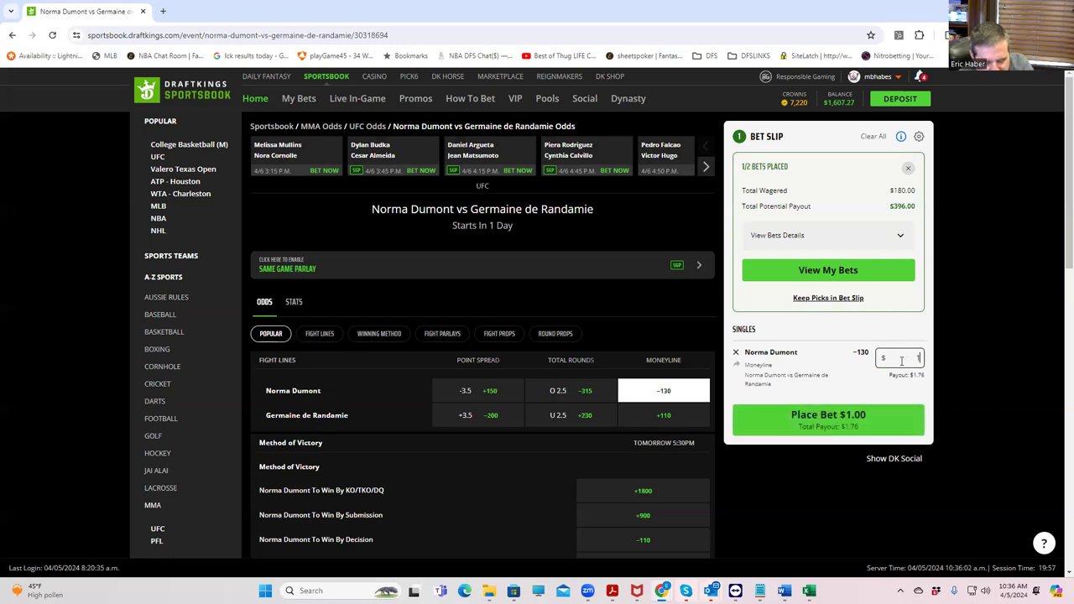
{"action": "left_click", "coordinate": [843, 425]}
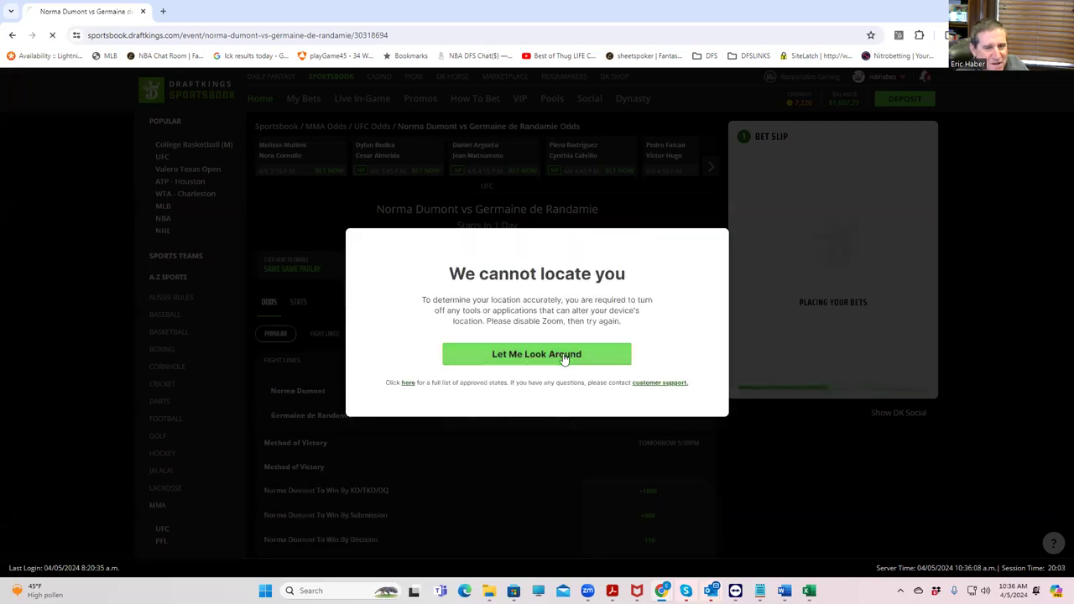
{"action": "left_click", "coordinate": [564, 355]}
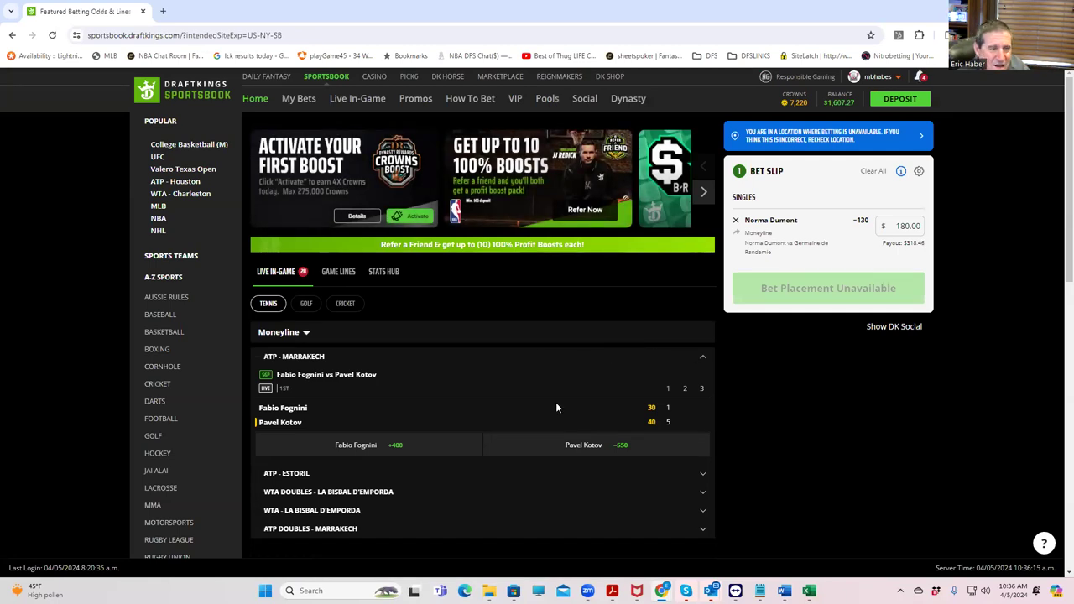
{"action": "scroll", "coordinate": [473, 417], "scroll_direction": "down", "scroll_amount": 2}
{"action": "scroll", "coordinate": [401, 355], "scroll_direction": "up", "scroll_amount": 2}
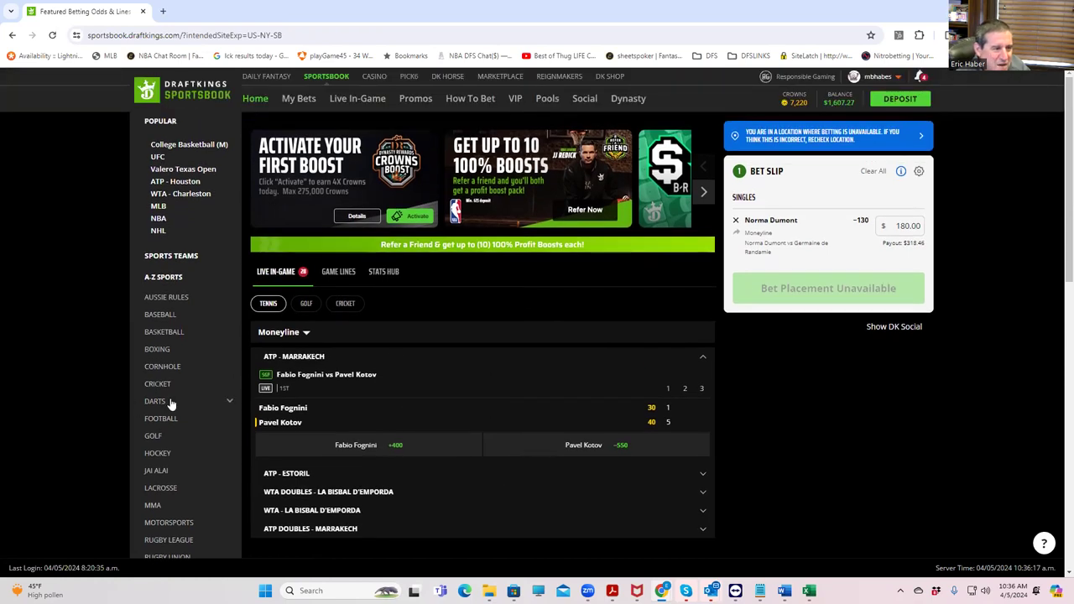
Step: Open the Court McGee vs Alex Morono fight from the UFC odds under MMA
{"action": "scroll", "coordinate": [181, 403], "scroll_direction": "down", "scroll_amount": 1}
{"action": "left_click", "coordinate": [166, 448]}
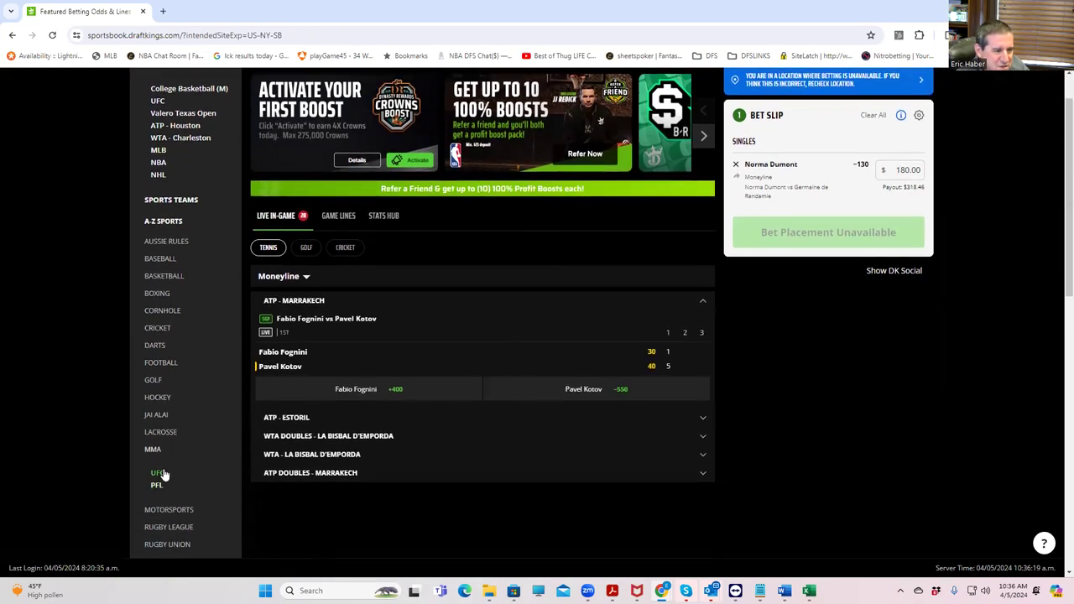
{"action": "left_click", "coordinate": [164, 474]}
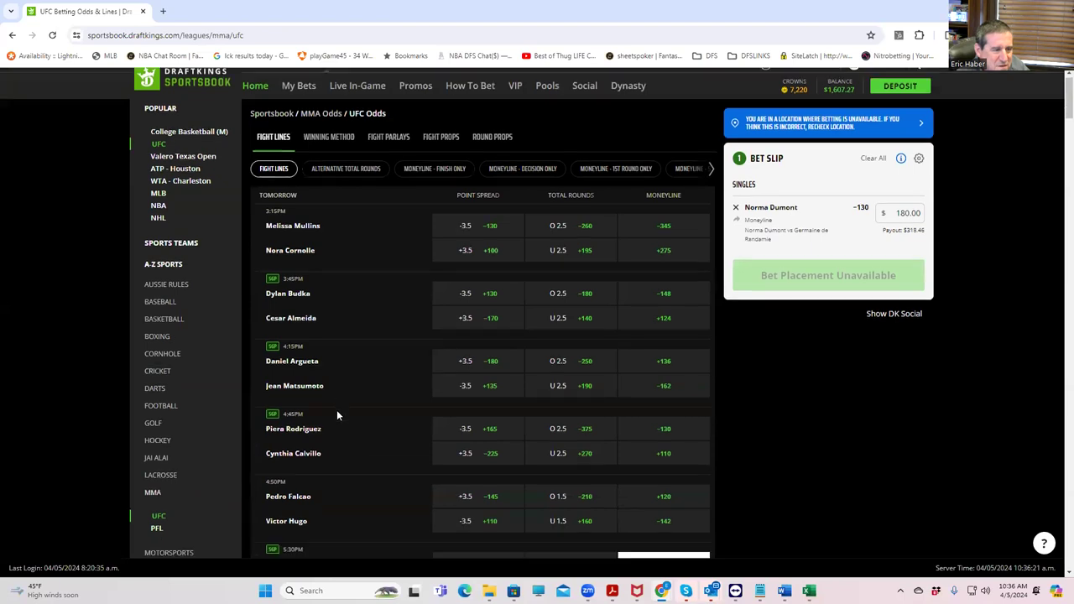
{"action": "scroll", "coordinate": [337, 415], "scroll_direction": "down", "scroll_amount": 2}
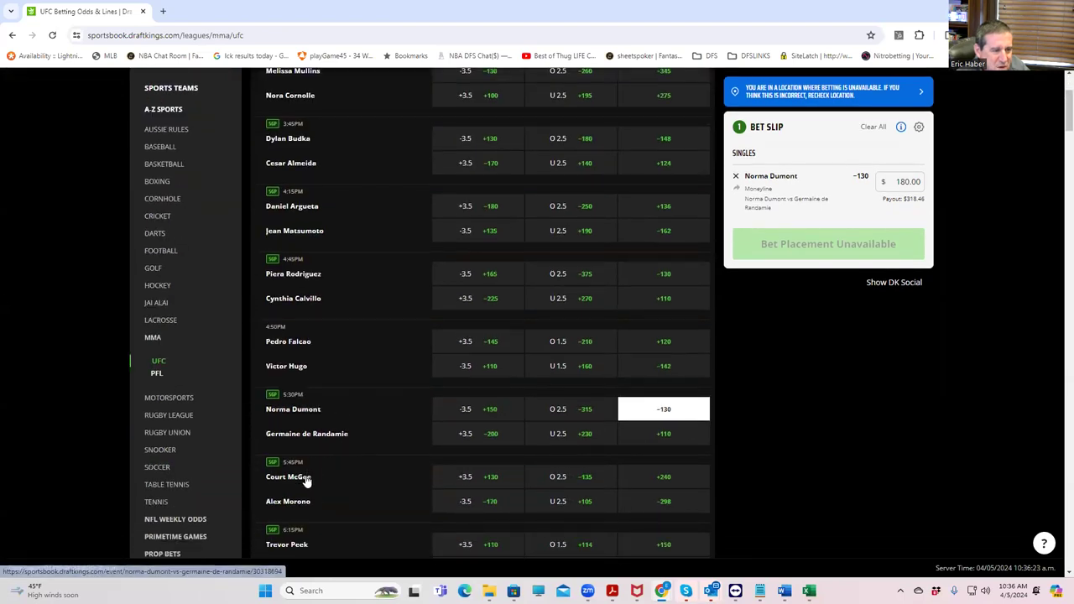
{"action": "left_click", "coordinate": [305, 478]}
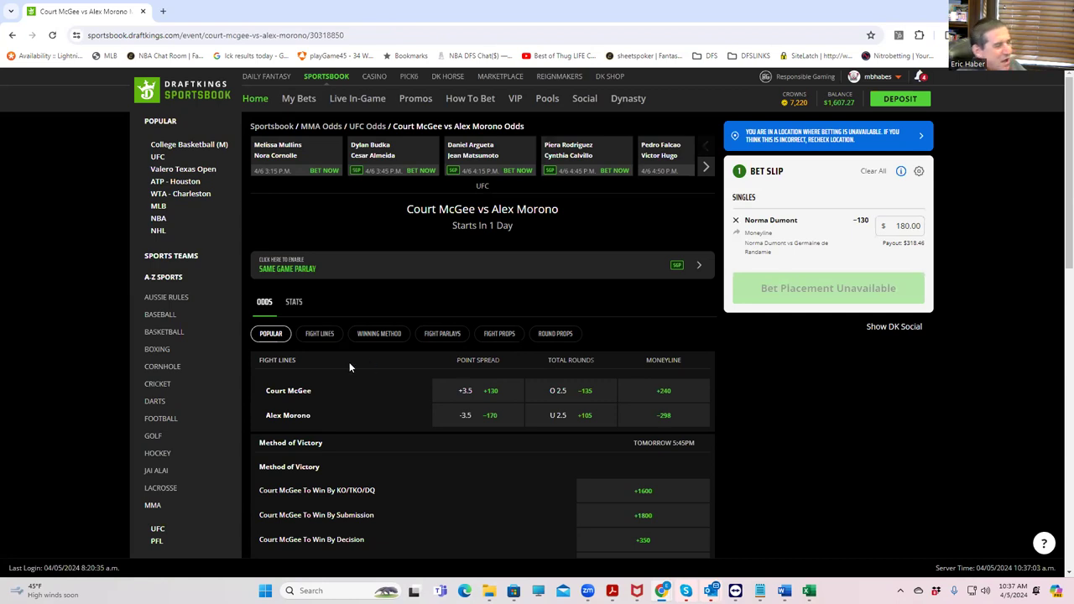
Step: Add a $180 moneyline bet on Court McGee to the bet slip
{"action": "left_click", "coordinate": [670, 392]}
{"action": "left_click", "coordinate": [904, 278]}
{"action": "type", "text": "180"}
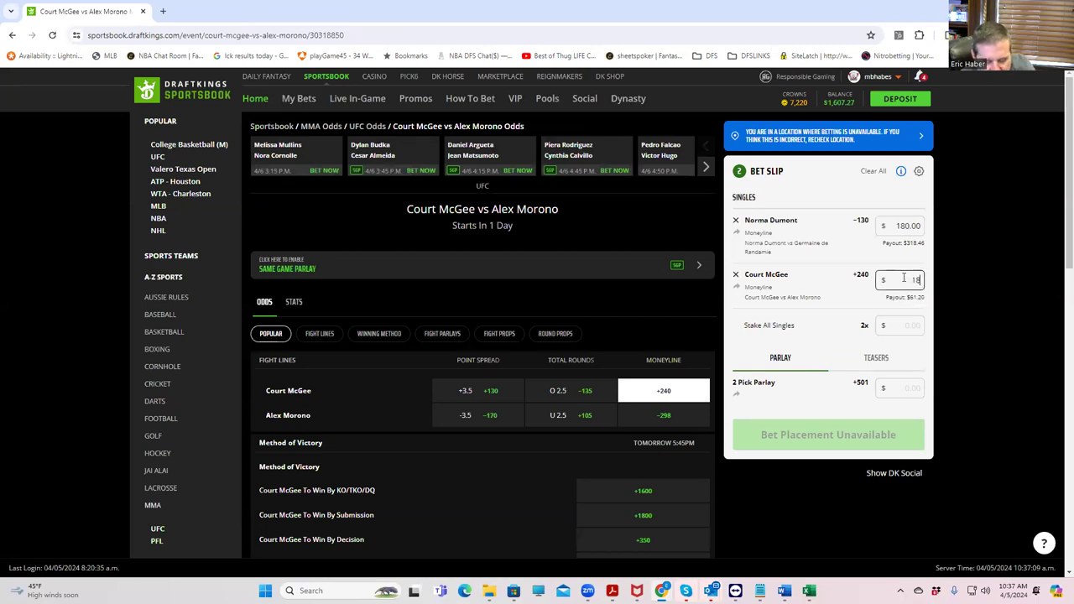
{"action": "left_click", "coordinate": [896, 324]}
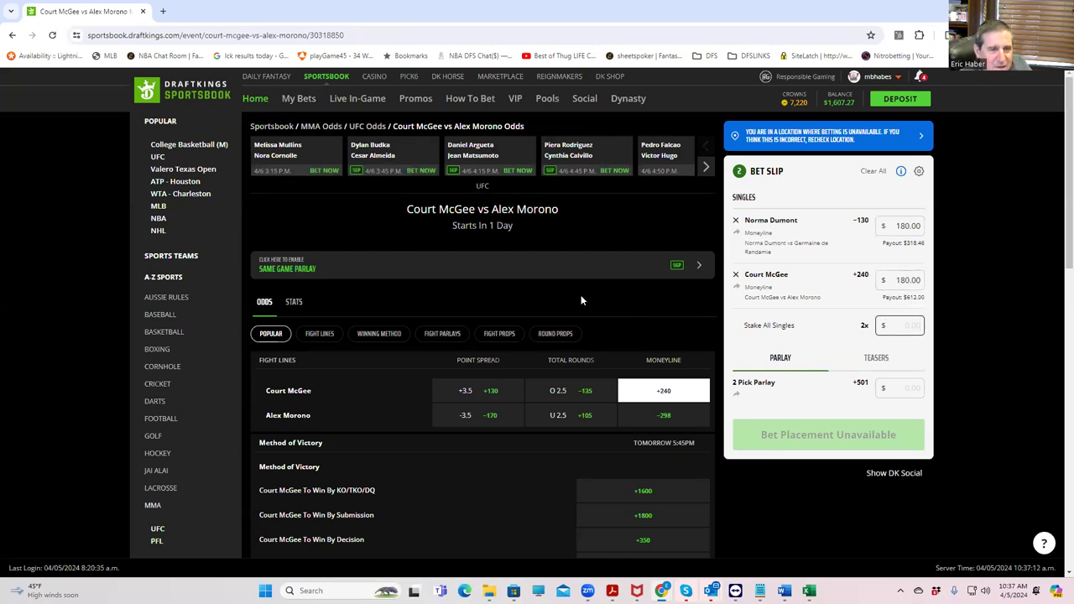
Step: Open the Trevor Peek vs Charlie Campbell fight from the list of upcoming UFC fights
{"action": "left_click", "coordinate": [704, 168]}
{"action": "left_click", "coordinate": [704, 167]}
{"action": "left_click", "coordinate": [705, 168]}
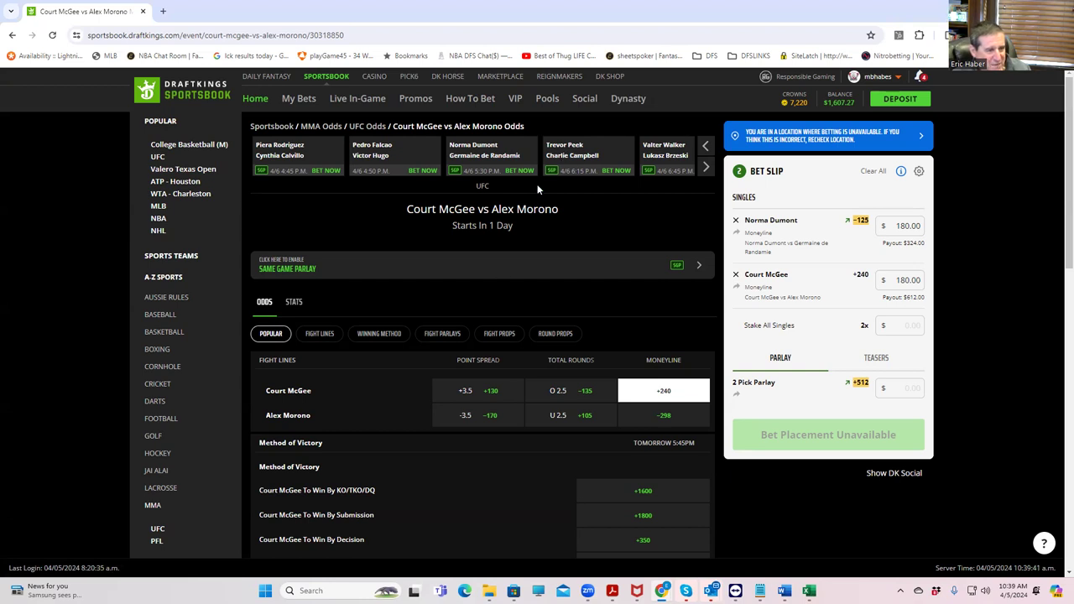
{"action": "left_click", "coordinate": [567, 149]}
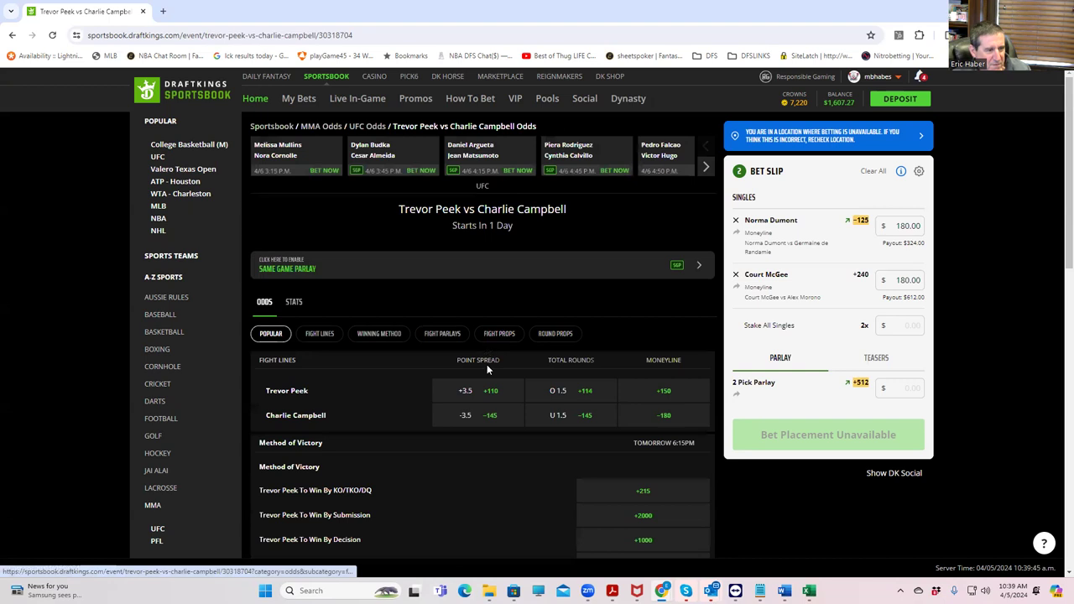
Step: Examine the popular markets, fight lines and round props offered for Trevor Peek vs Charlie Campbell
{"action": "scroll", "coordinate": [487, 365], "scroll_direction": "down", "scroll_amount": 2}
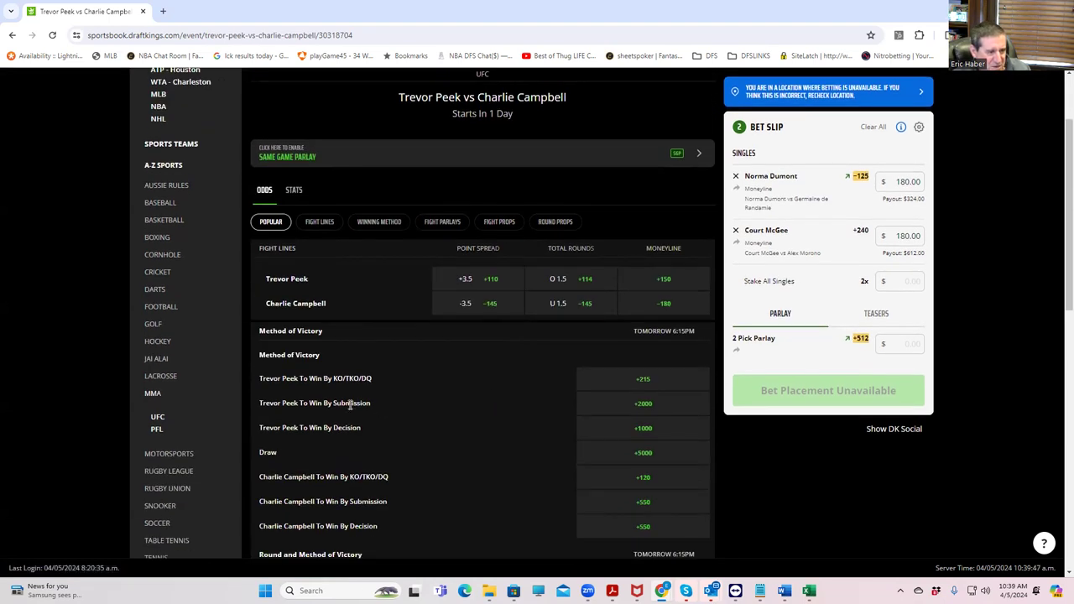
{"action": "scroll", "coordinate": [467, 405], "scroll_direction": "up", "scroll_amount": 2}
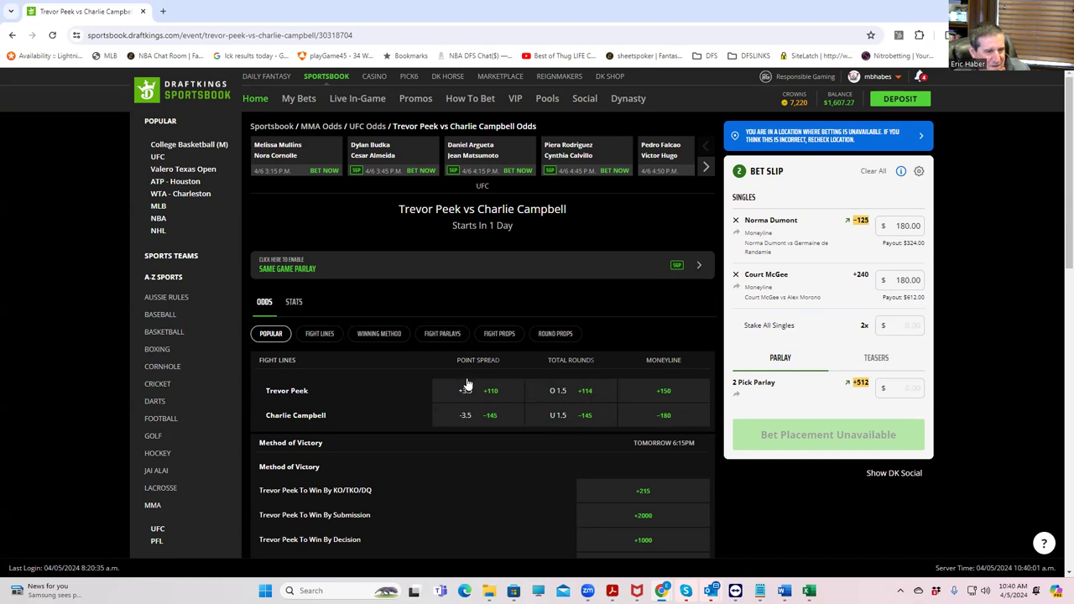
{"action": "left_click", "coordinate": [318, 335]}
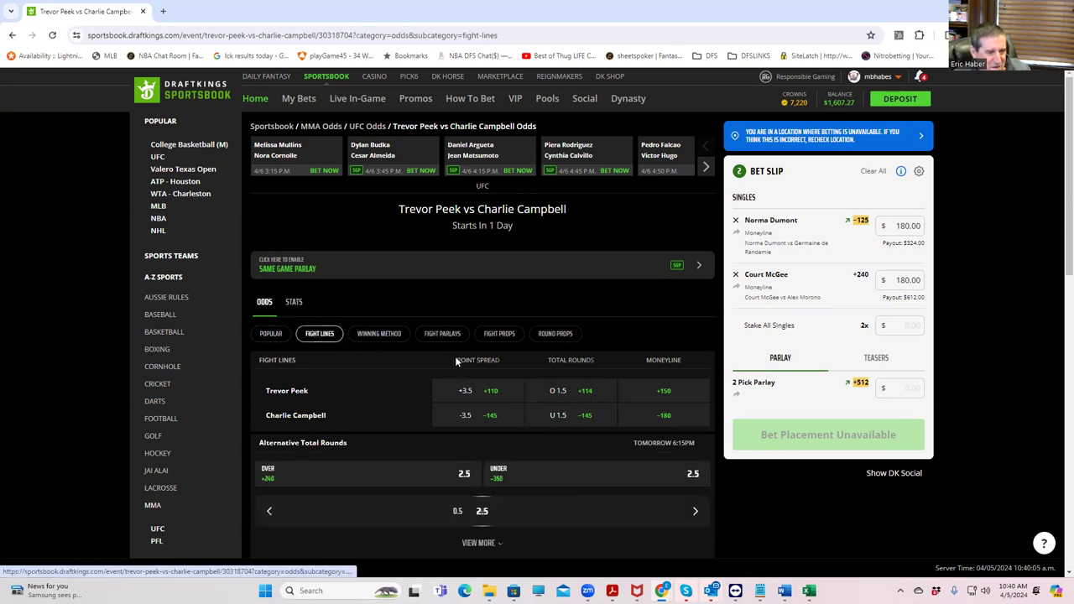
{"action": "left_click", "coordinate": [268, 333]}
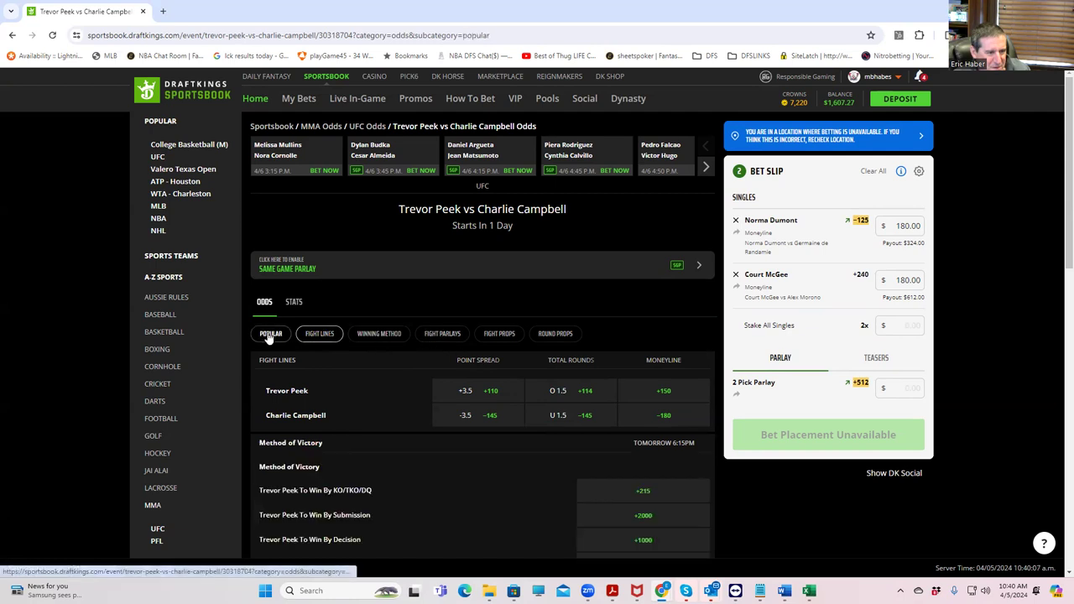
{"action": "left_click", "coordinate": [555, 333]}
{"action": "scroll", "coordinate": [507, 435], "scroll_direction": "down", "scroll_amount": 1}
{"action": "scroll", "coordinate": [507, 434], "scroll_direction": "down", "scroll_amount": 2}
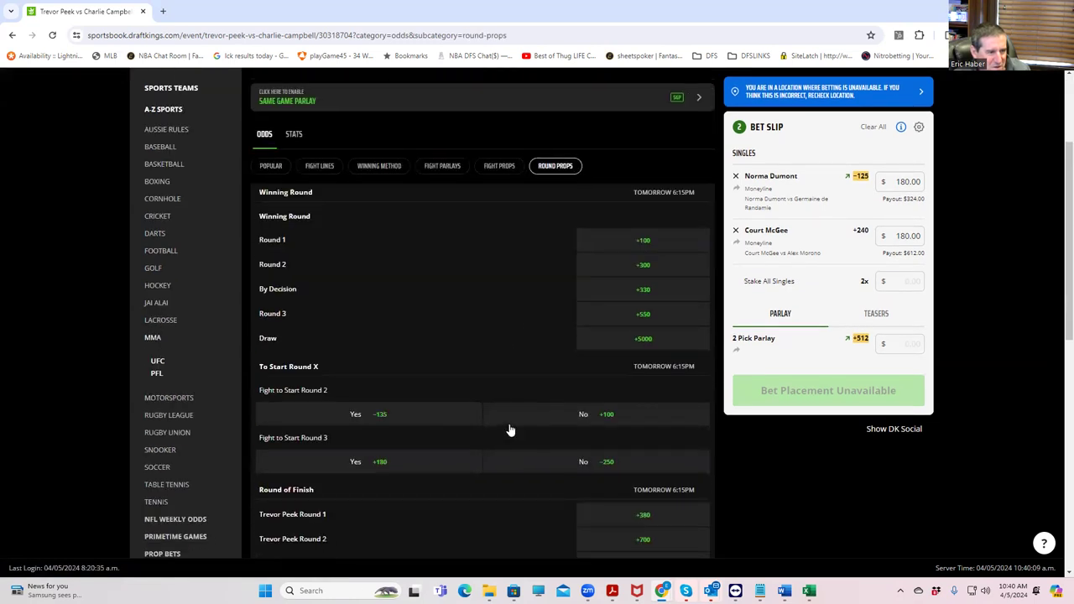
{"action": "scroll", "coordinate": [519, 418], "scroll_direction": "down", "scroll_amount": 2}
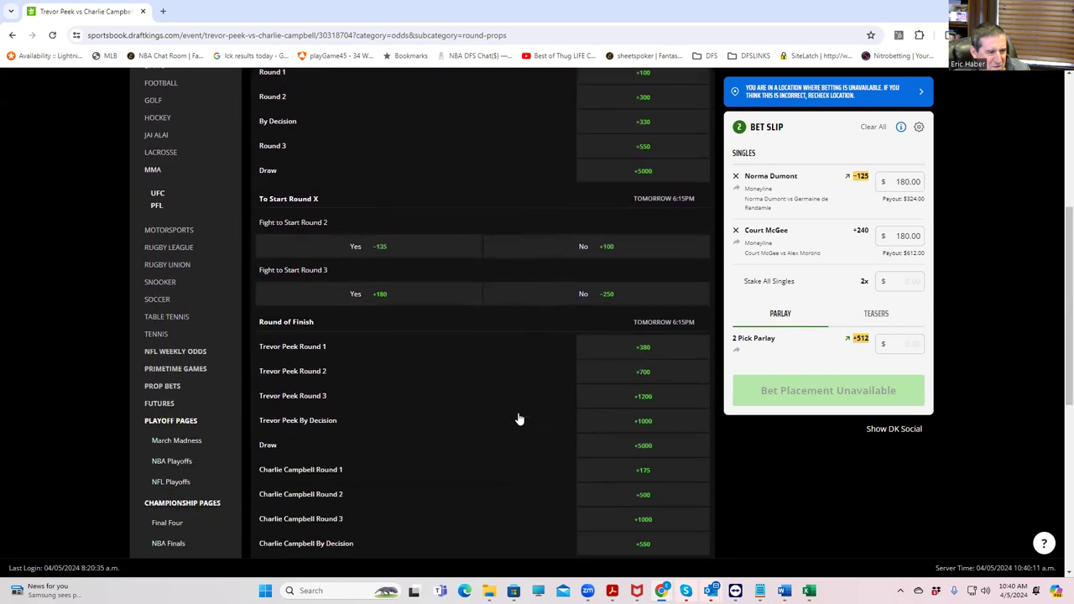
{"action": "scroll", "coordinate": [517, 417], "scroll_direction": "up", "scroll_amount": 2}
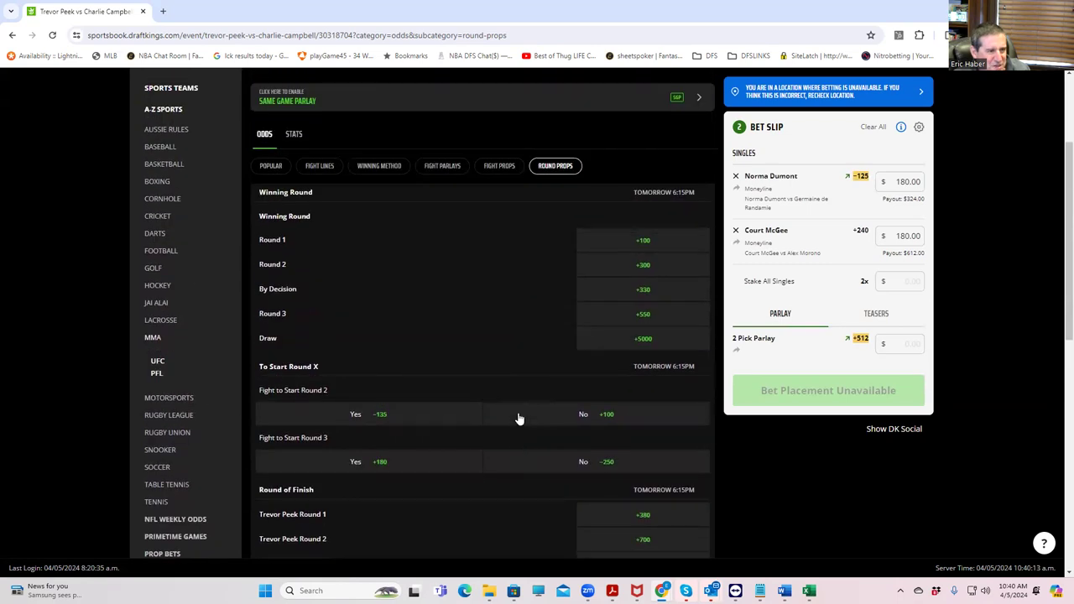
{"action": "scroll", "coordinate": [521, 417], "scroll_direction": "up", "scroll_amount": 2}
{"action": "left_click", "coordinate": [326, 335]}
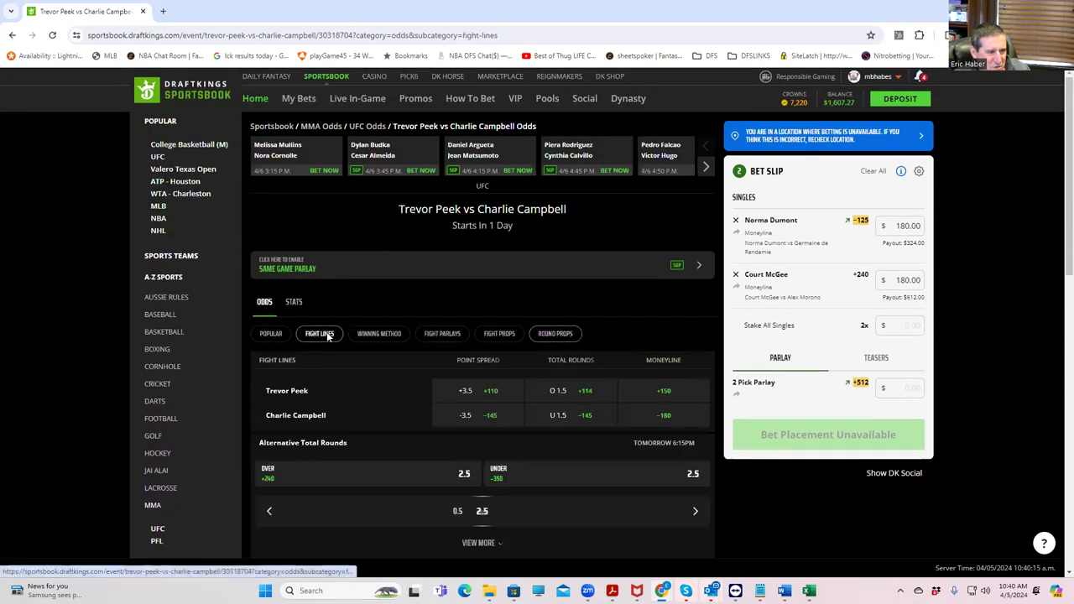
Step: Add a $180 bet on Trevor Peek vs Charlie Campbell To Go the Distance from the popular Round and Method Betting odds
{"action": "left_click", "coordinate": [270, 334]}
{"action": "scroll", "coordinate": [525, 435], "scroll_direction": "down", "scroll_amount": 2}
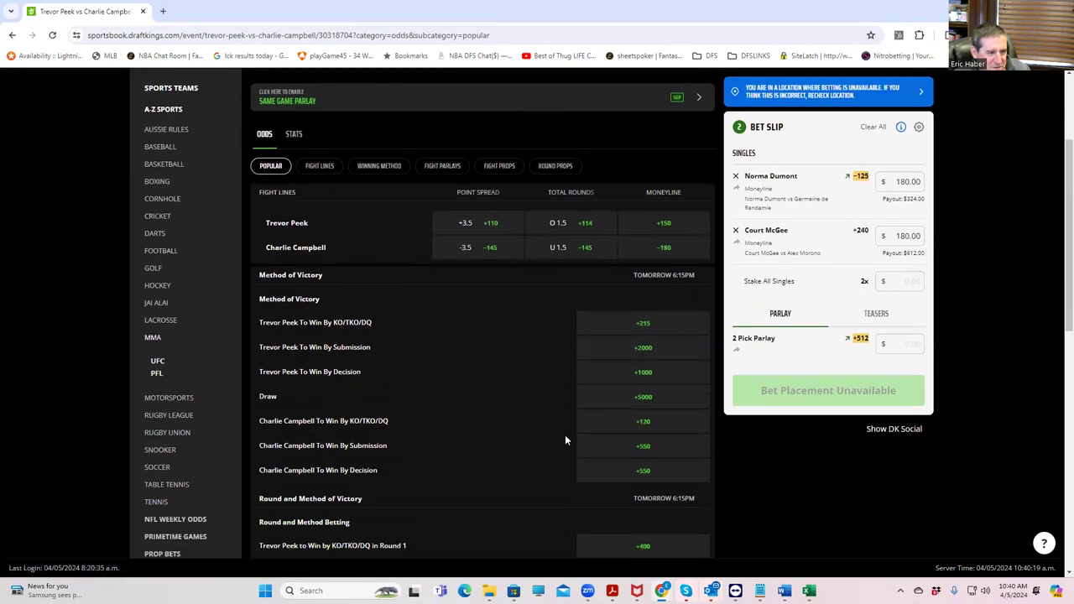
{"action": "scroll", "coordinate": [570, 443], "scroll_direction": "down", "scroll_amount": 1}
{"action": "scroll", "coordinate": [629, 440], "scroll_direction": "down", "scroll_amount": 1}
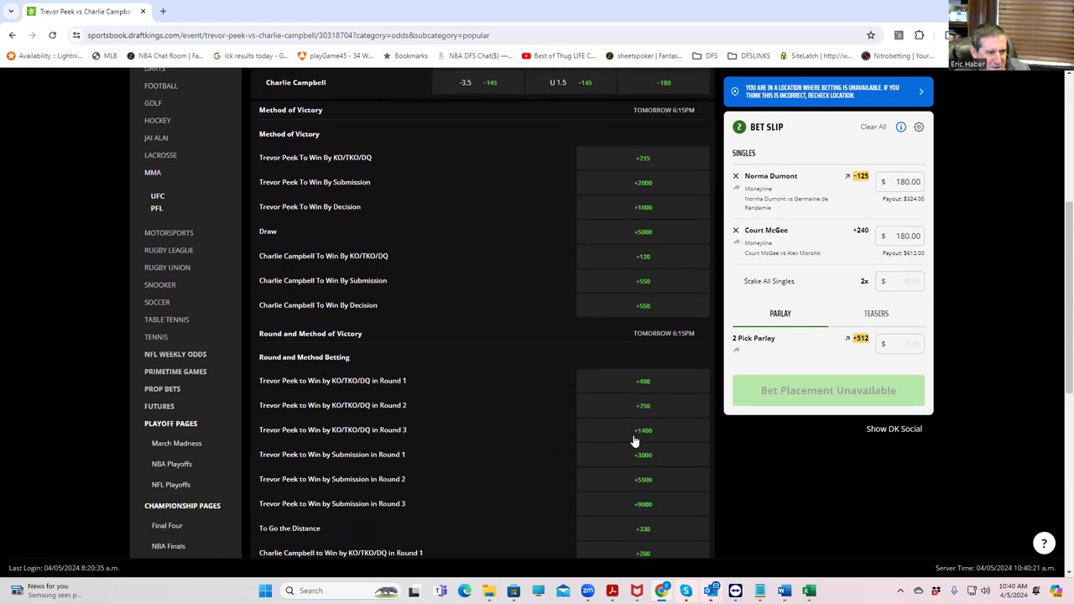
{"action": "scroll", "coordinate": [634, 440], "scroll_direction": "down", "scroll_amount": 2}
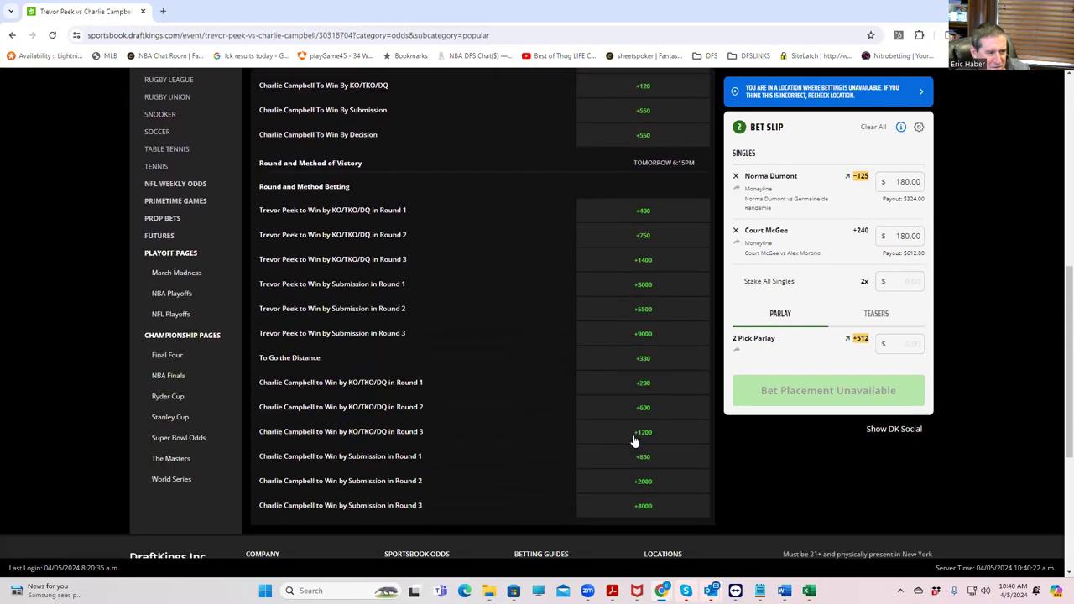
{"action": "left_click", "coordinate": [642, 359]}
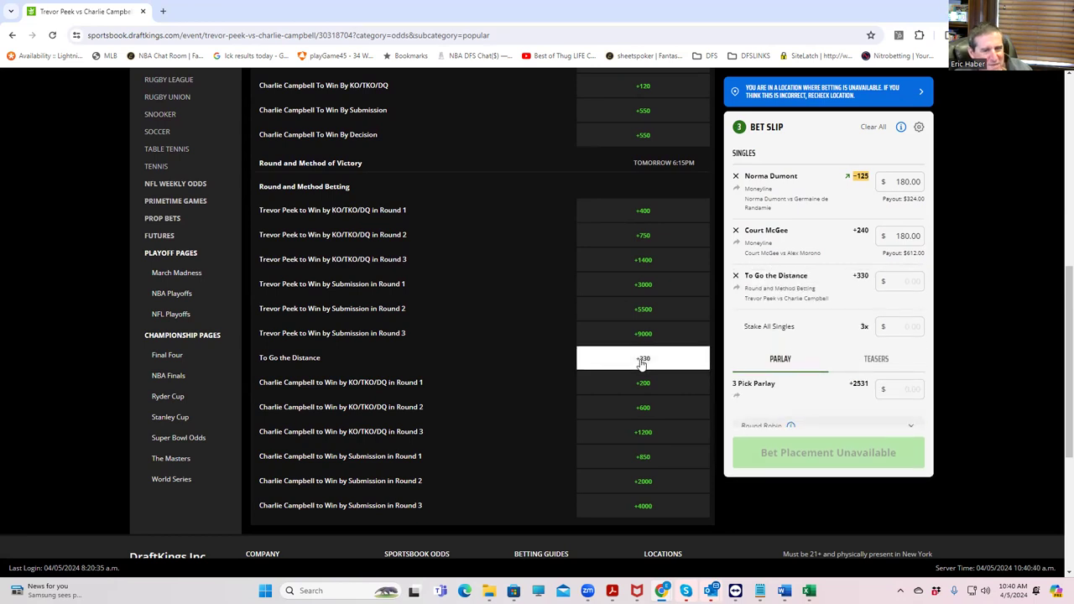
{"action": "left_click", "coordinate": [894, 277]}
{"action": "type", "text": "180"}
{"action": "left_click", "coordinate": [881, 325]}
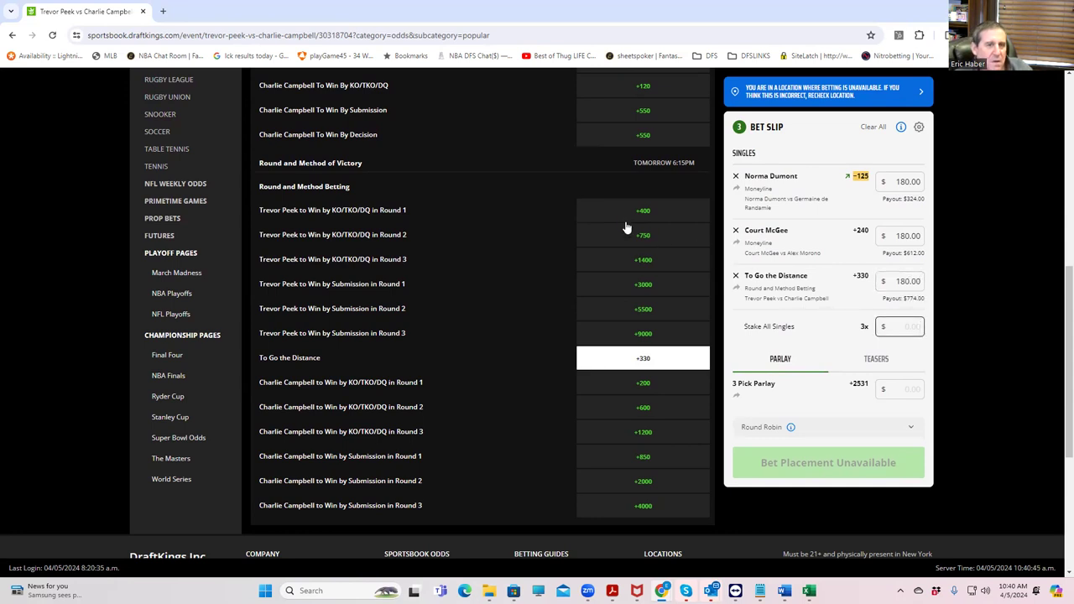
Step: Open the Valter Walker vs Lukasz Brzeski fight from the list of upcoming UFC fights
{"action": "scroll", "coordinate": [626, 224], "scroll_direction": "up", "scroll_amount": 6}
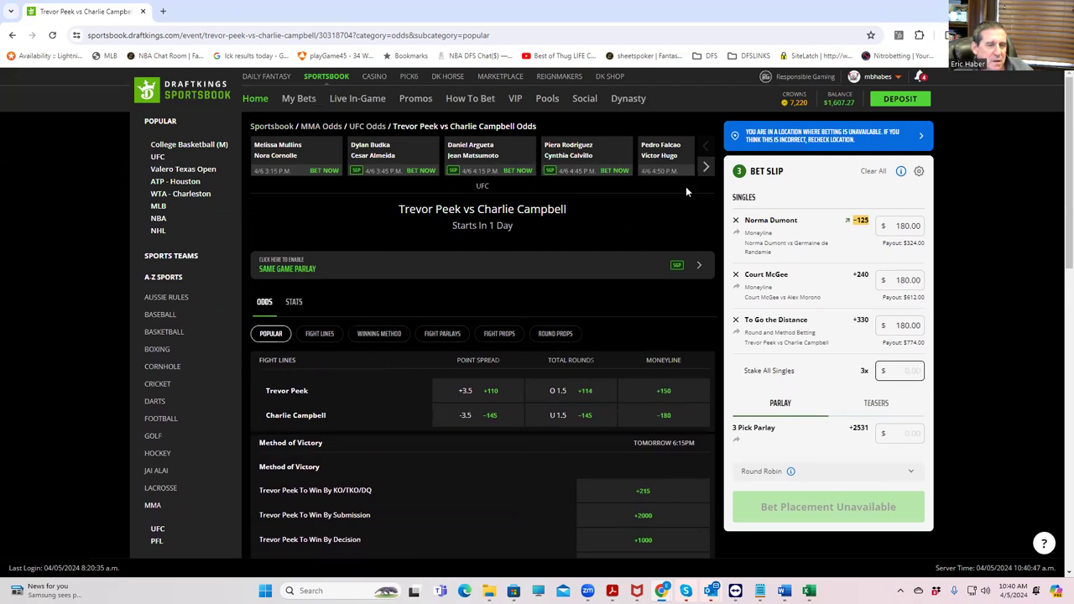
{"action": "left_click", "coordinate": [705, 168]}
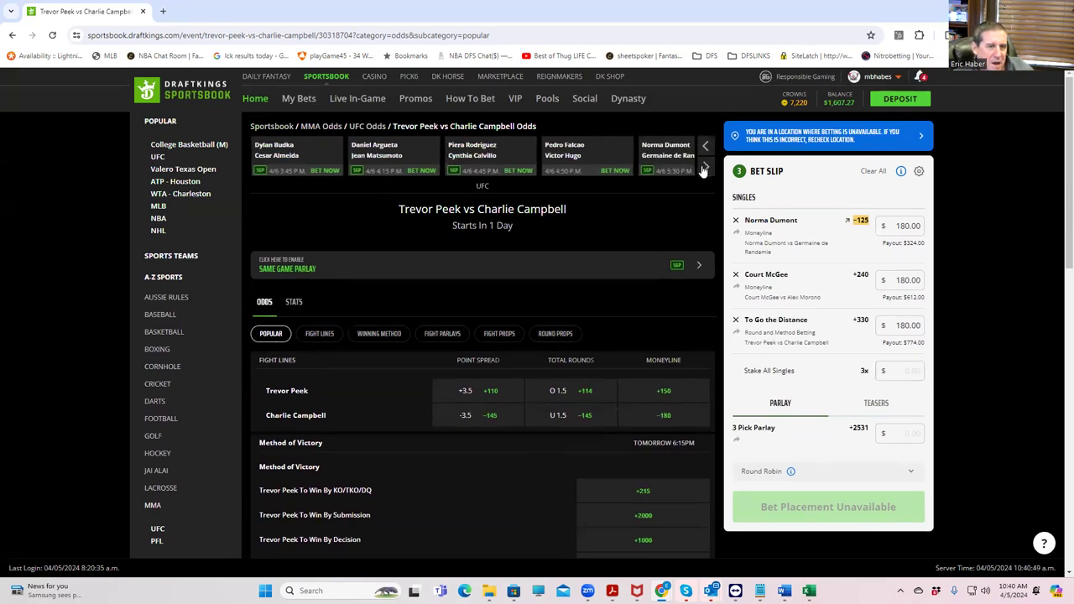
{"action": "left_click", "coordinate": [705, 168]}
{"action": "left_click", "coordinate": [704, 168]}
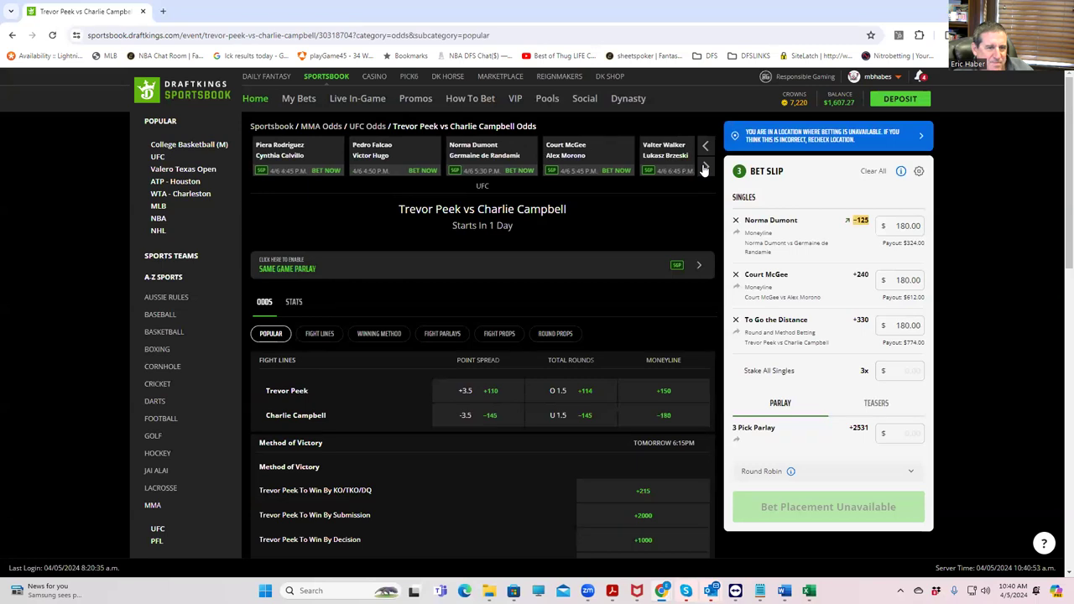
{"action": "left_click", "coordinate": [705, 168]}
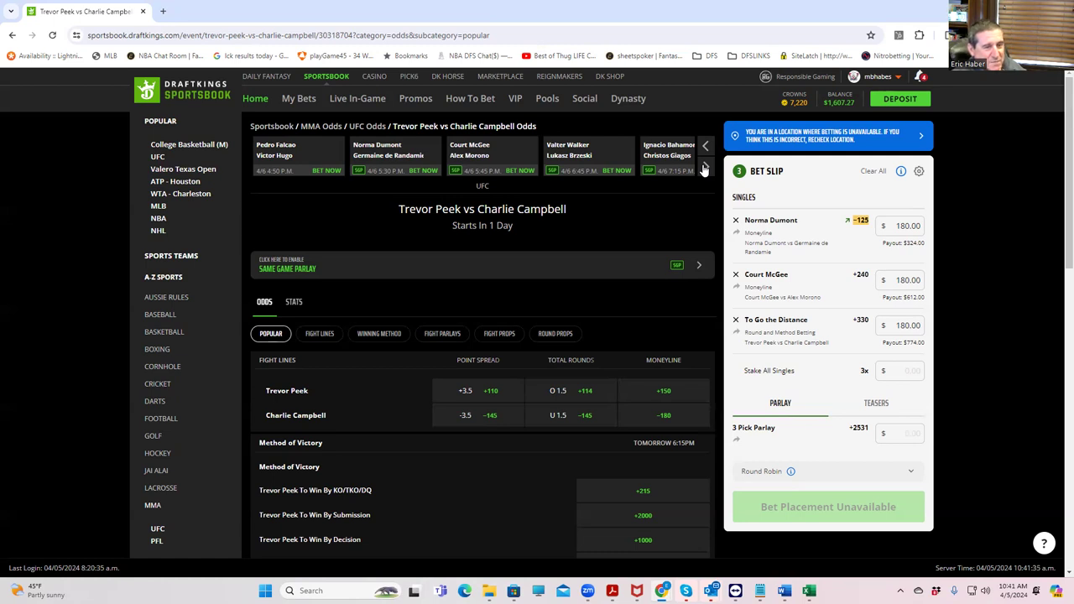
{"action": "left_click", "coordinate": [579, 160]}
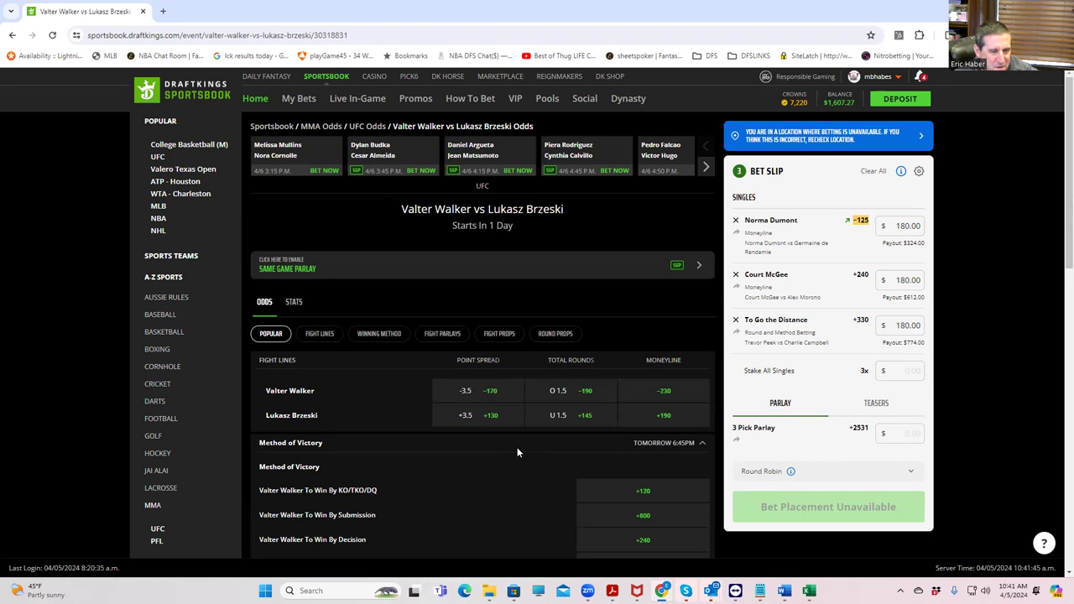
Step: Add a $180 moneyline bet on Lukasz Brzeski to the bet slip
{"action": "left_click", "coordinate": [660, 420]}
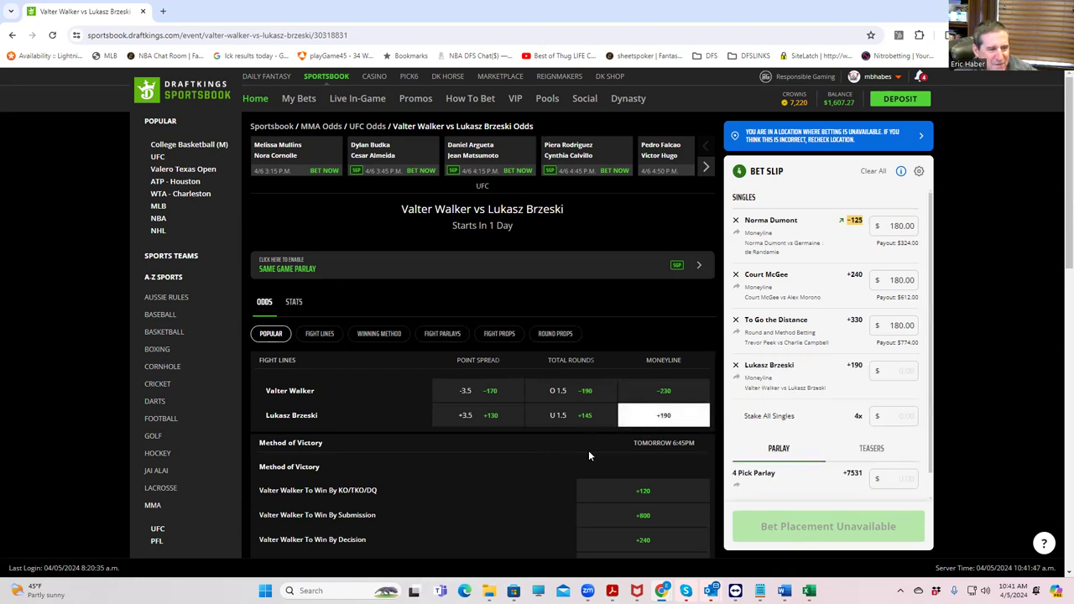
{"action": "left_click", "coordinate": [894, 373]}
{"action": "type", "text": "180"}
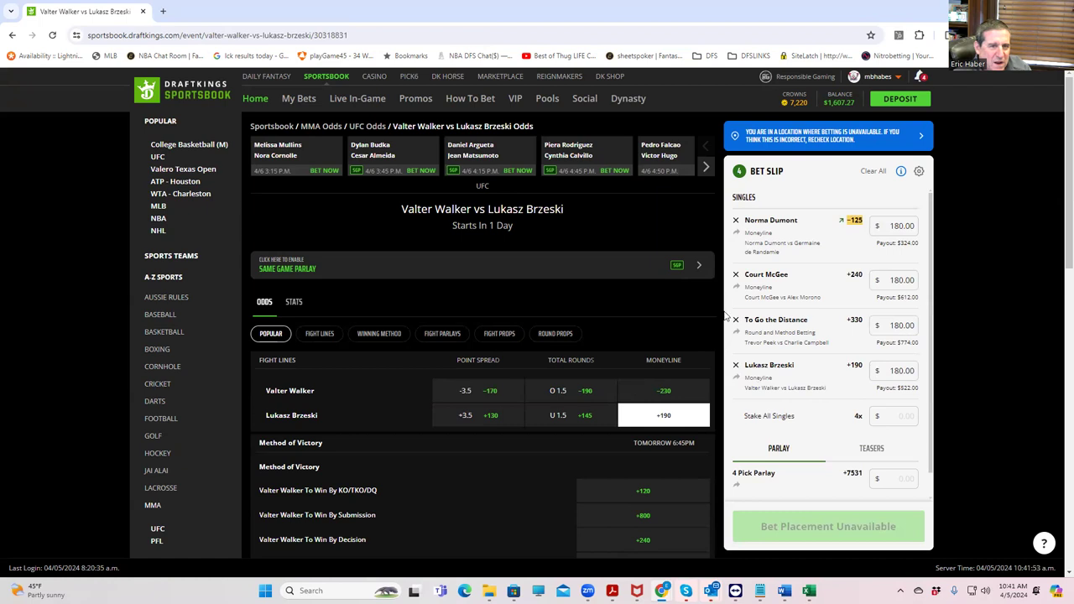
Step: Open the Ignacio Bahamondes vs Christos Giagos fight from the list of upcoming UFC fights
{"action": "left_click", "coordinate": [705, 168]}
{"action": "left_click", "coordinate": [705, 168]}
{"action": "left_click", "coordinate": [705, 168]}
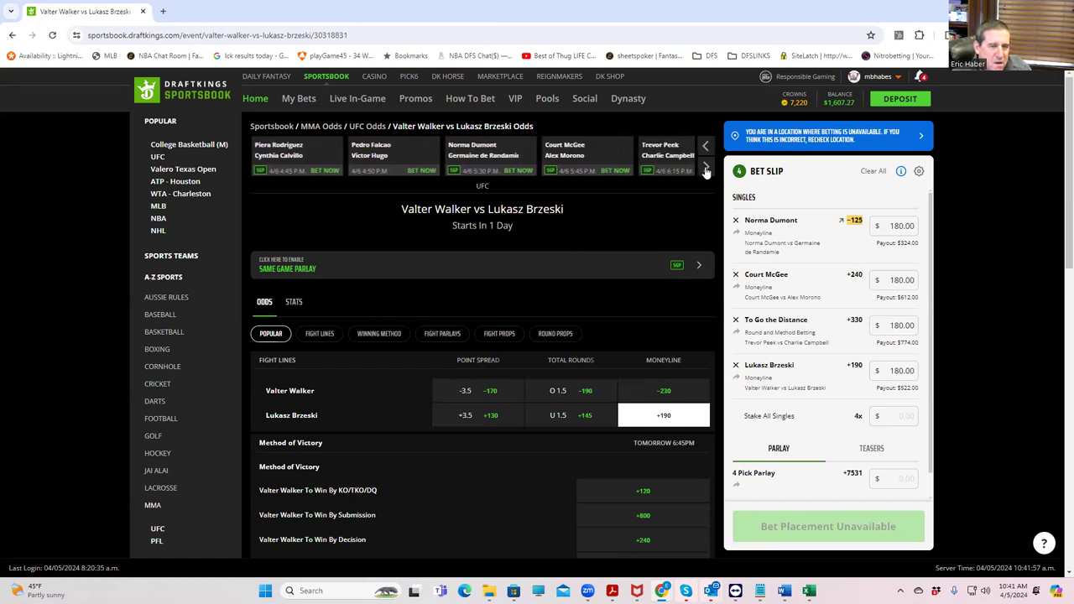
{"action": "left_click", "coordinate": [706, 167]}
{"action": "left_click", "coordinate": [705, 168]}
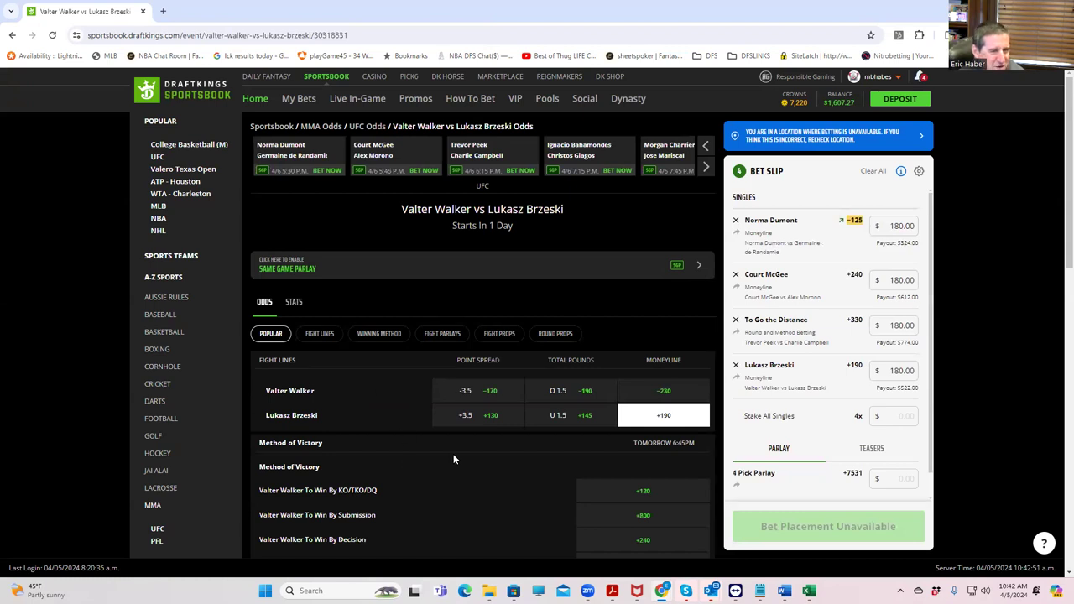
{"action": "scroll", "coordinate": [465, 445], "scroll_direction": "down", "scroll_amount": 2}
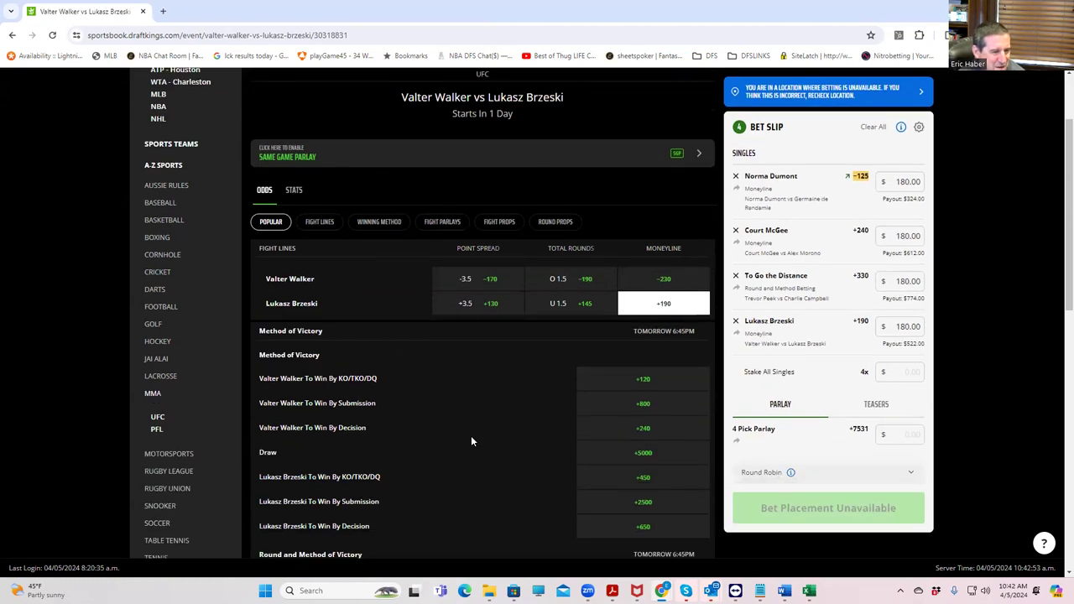
{"action": "scroll", "coordinate": [474, 428], "scroll_direction": "down", "scroll_amount": 2}
{"action": "scroll", "coordinate": [479, 425], "scroll_direction": "up", "scroll_amount": 4}
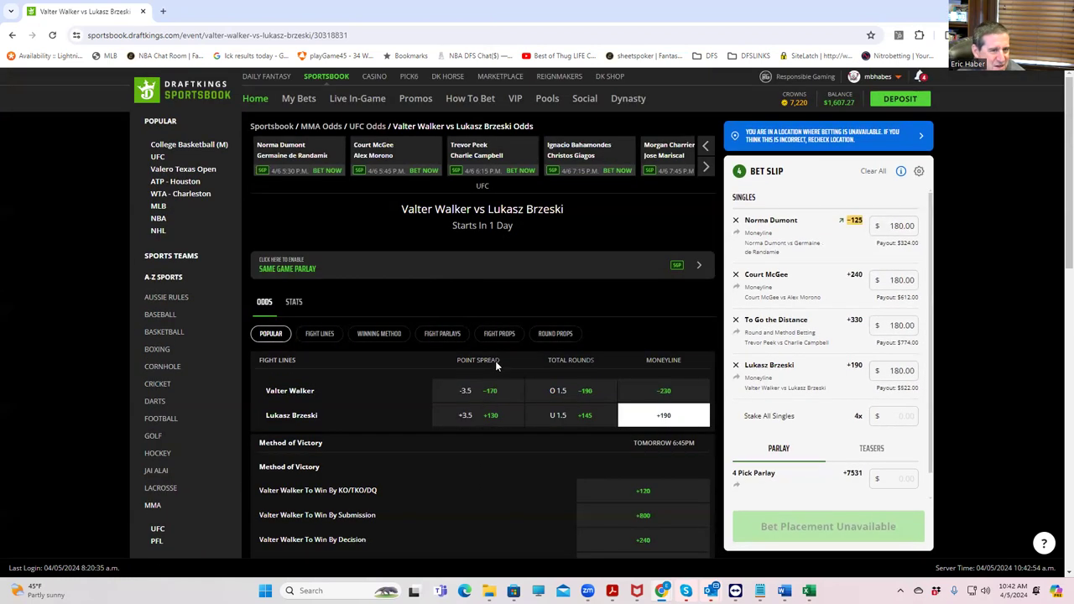
{"action": "left_click", "coordinate": [563, 150]}
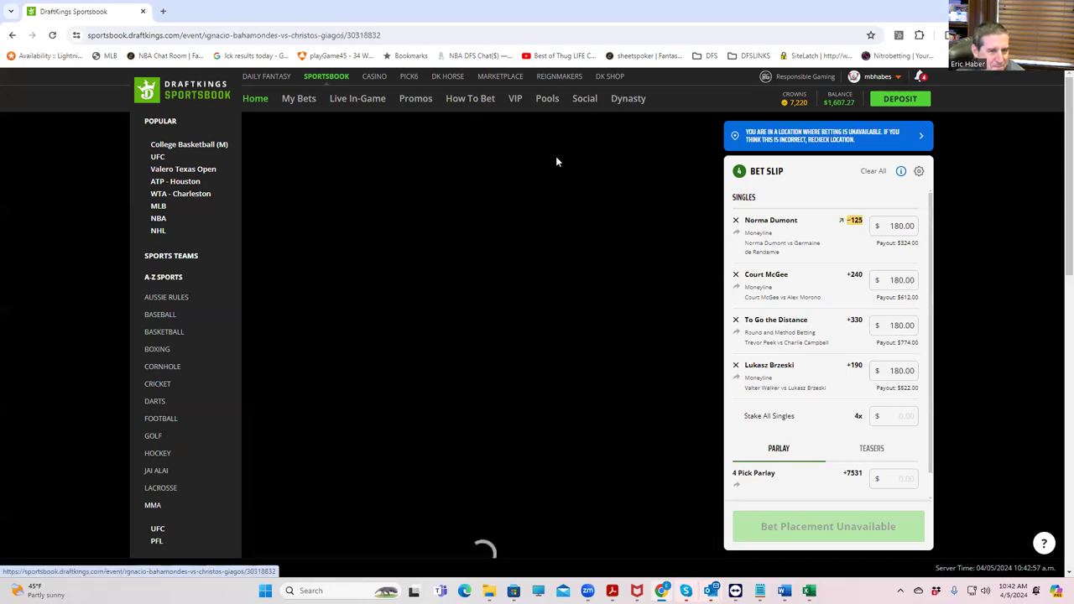
Step: Add a $180 bet on Ignacio Bahamondes To Win By Decision from the Method of Victory odds
{"action": "scroll", "coordinate": [493, 422], "scroll_direction": "down", "scroll_amount": 1}
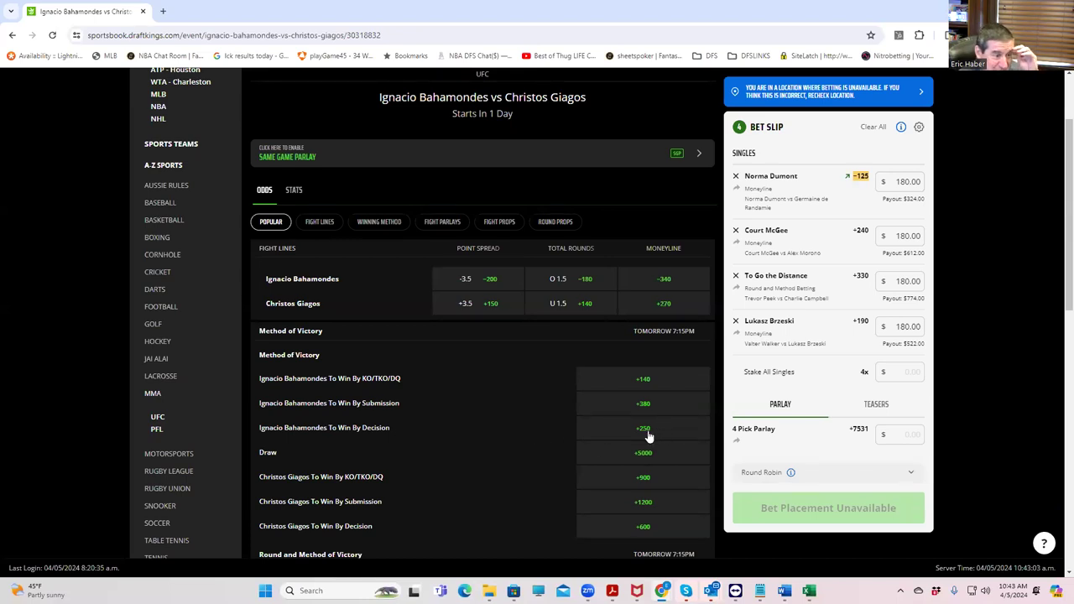
{"action": "scroll", "coordinate": [647, 434], "scroll_direction": "down", "scroll_amount": 1}
{"action": "scroll", "coordinate": [648, 436], "scroll_direction": "down", "scroll_amount": 1}
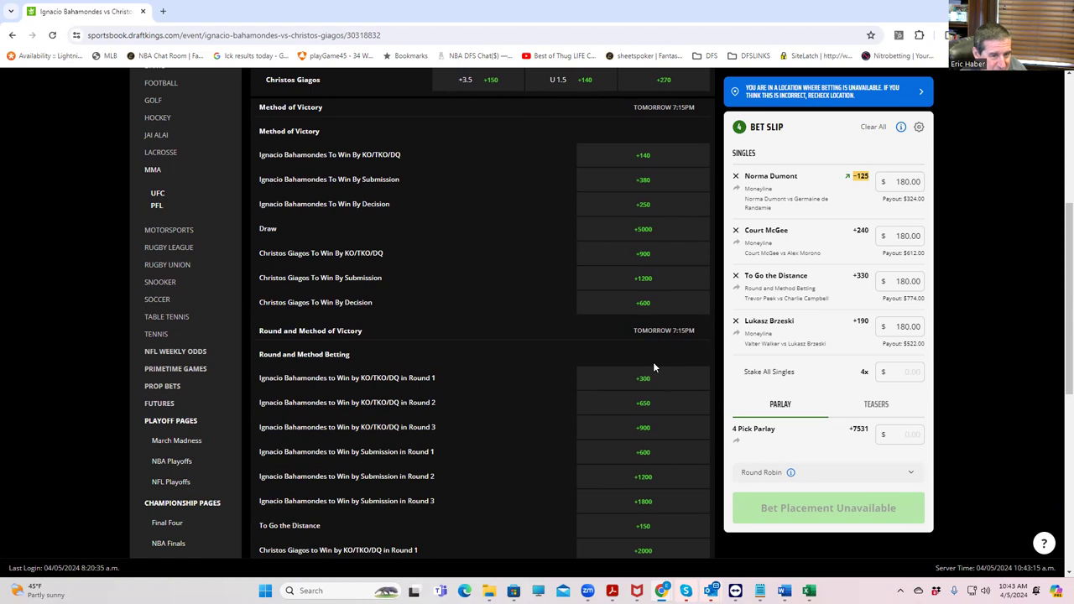
{"action": "scroll", "coordinate": [655, 344], "scroll_direction": "up", "scroll_amount": 2}
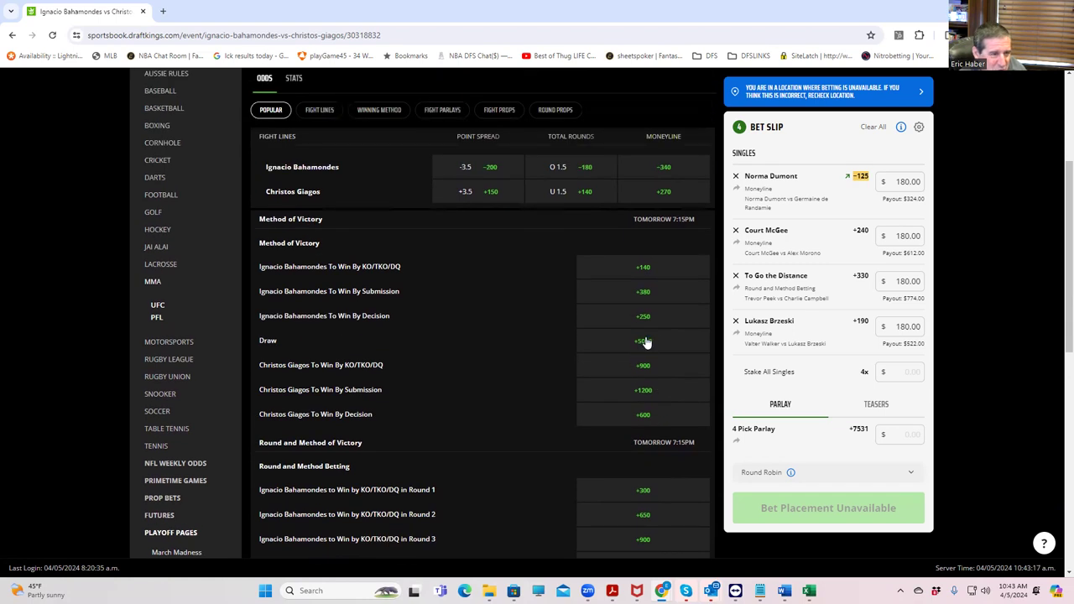
{"action": "left_click", "coordinate": [643, 317]}
{"action": "left_click", "coordinate": [897, 371]}
{"action": "type", "text": "180"}
{"action": "left_click", "coordinate": [875, 404]}
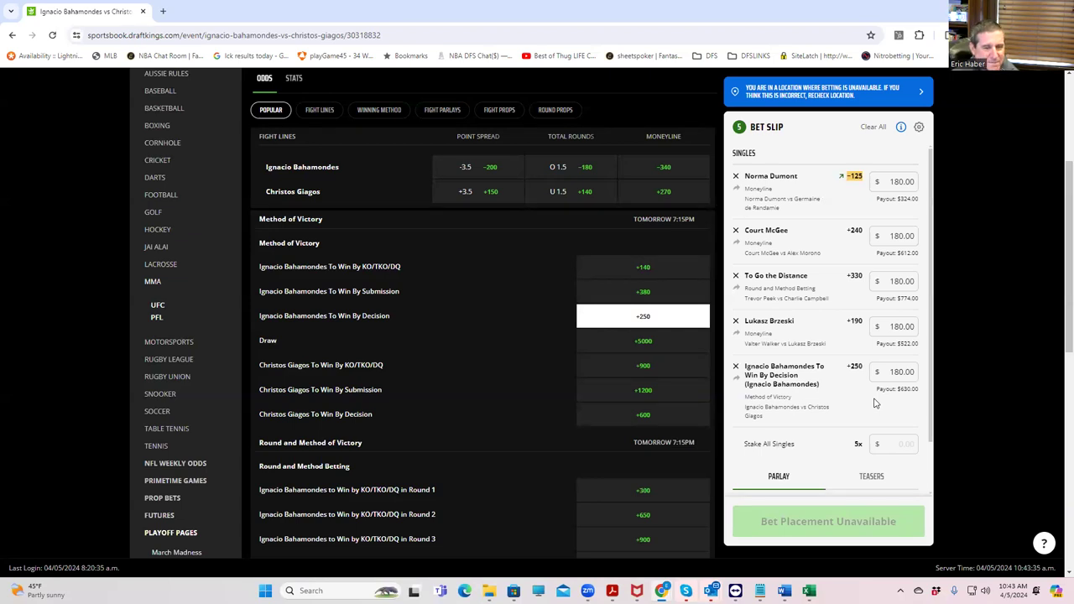
Step: Clear the stake on the Ignacio Bahamondes decision bet and examine the fight's popular and round prop odds
{"action": "left_click", "coordinate": [916, 374]}
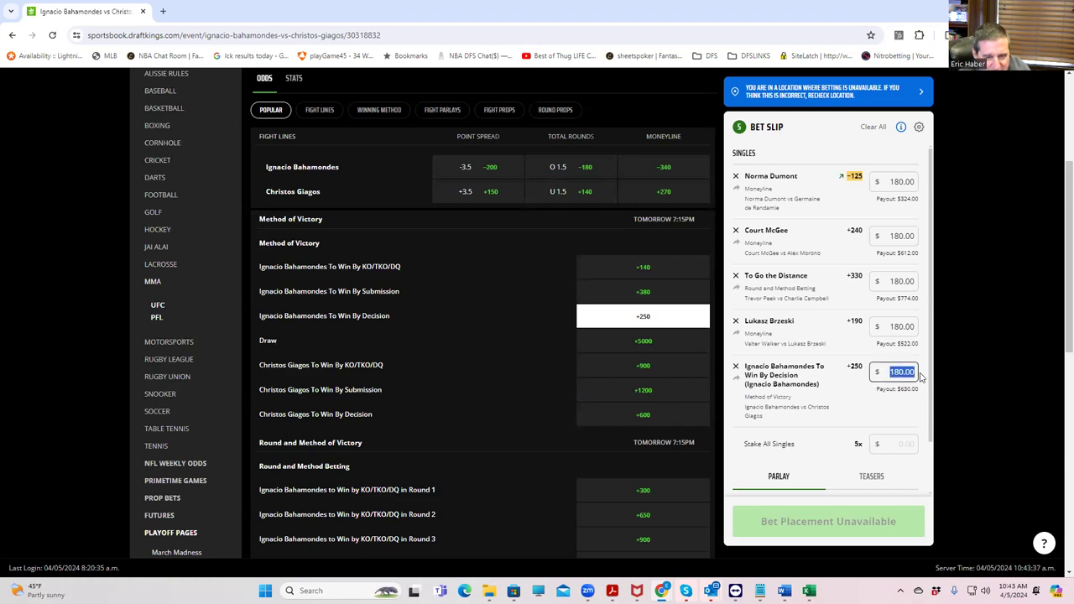
{"action": "key", "text": "BackSpace"}
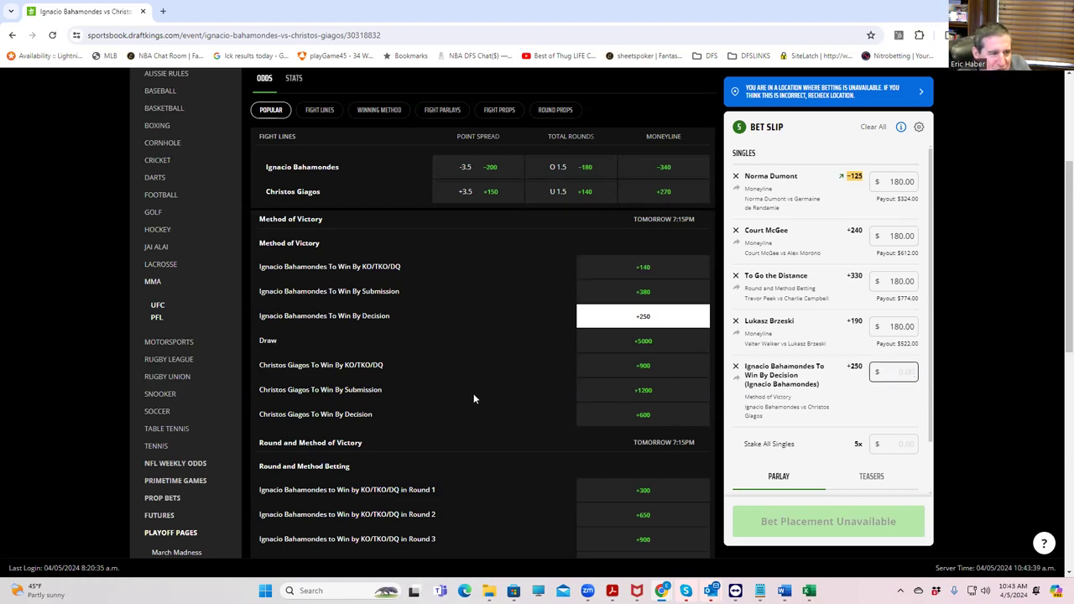
{"action": "scroll", "coordinate": [473, 394], "scroll_direction": "up", "scroll_amount": 2}
{"action": "scroll", "coordinate": [467, 384], "scroll_direction": "down", "scroll_amount": 2}
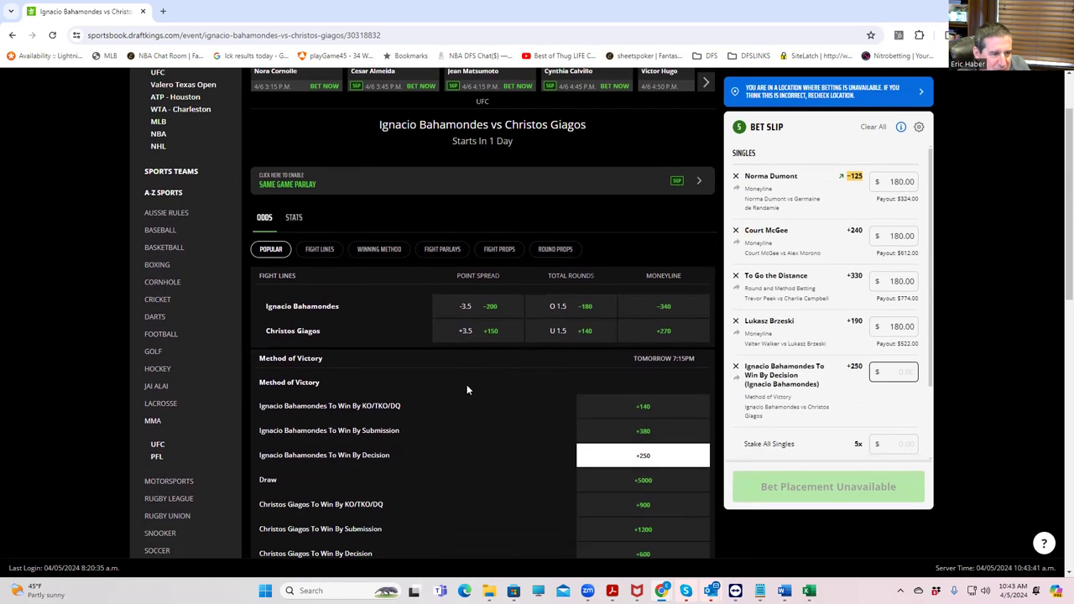
{"action": "scroll", "coordinate": [562, 404], "scroll_direction": "down", "scroll_amount": 2}
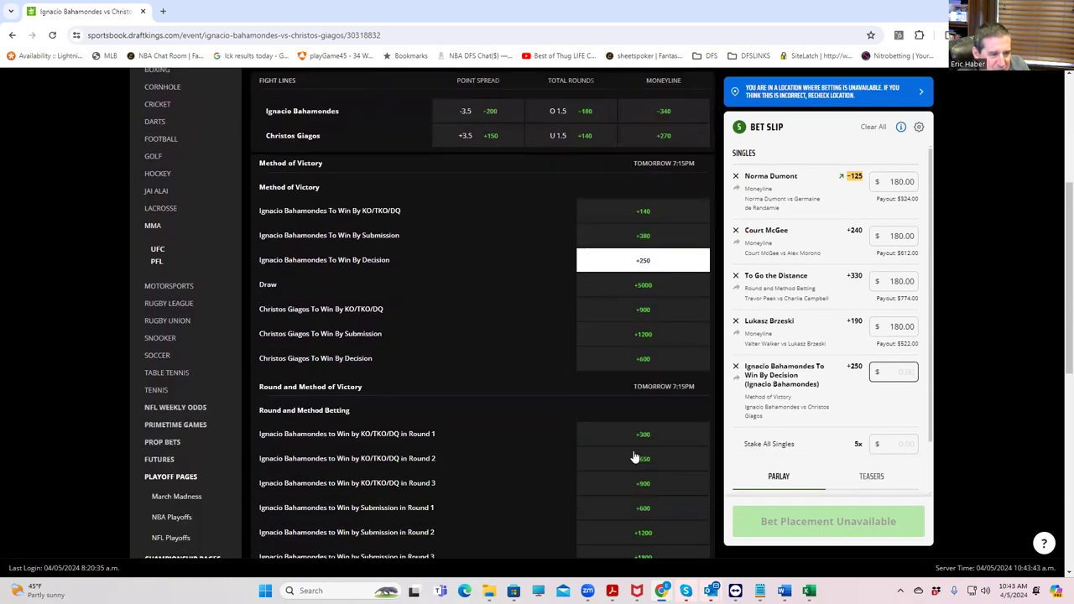
{"action": "scroll", "coordinate": [644, 445], "scroll_direction": "down", "scroll_amount": 1}
{"action": "scroll", "coordinate": [631, 450], "scroll_direction": "up", "scroll_amount": 1}
{"action": "scroll", "coordinate": [587, 448], "scroll_direction": "down", "scroll_amount": 1}
{"action": "scroll", "coordinate": [607, 448], "scroll_direction": "up", "scroll_amount": 4}
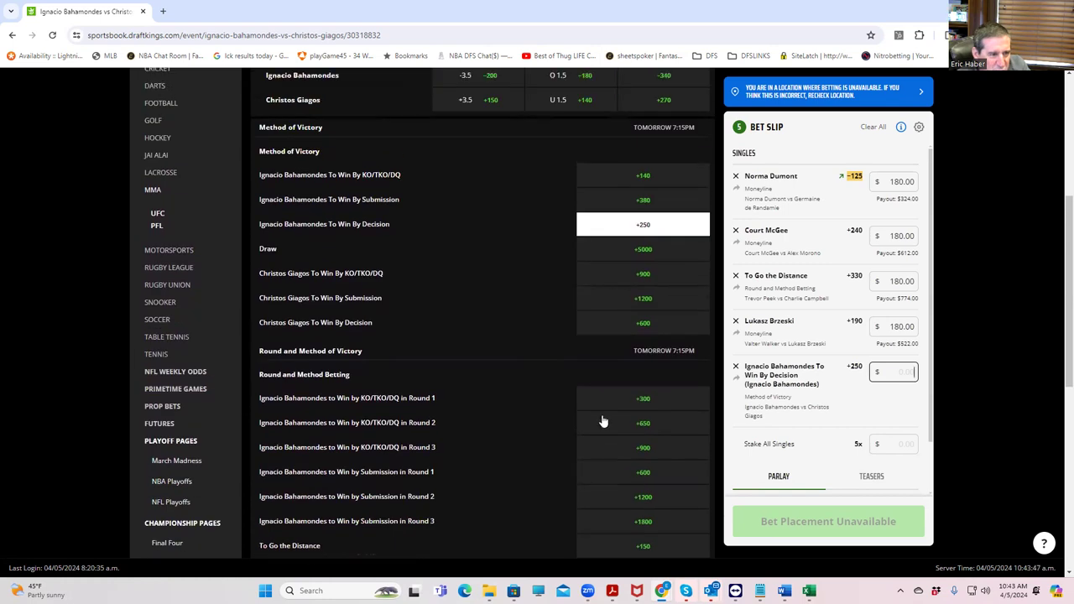
{"action": "scroll", "coordinate": [601, 414], "scroll_direction": "up", "scroll_amount": 1}
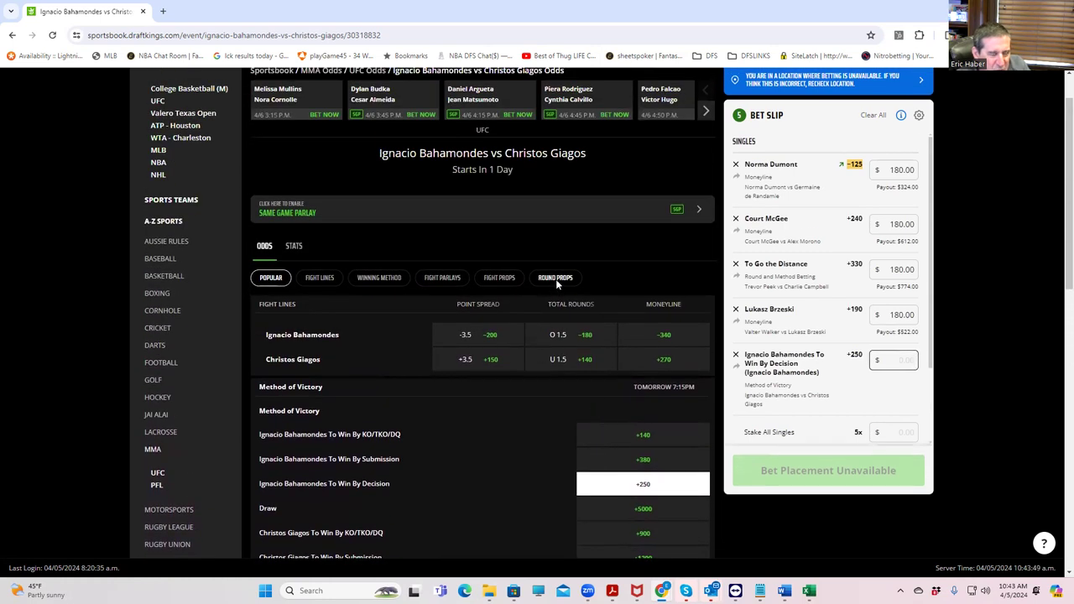
{"action": "left_click", "coordinate": [552, 278]}
{"action": "scroll", "coordinate": [535, 452], "scroll_direction": "down", "scroll_amount": 5}
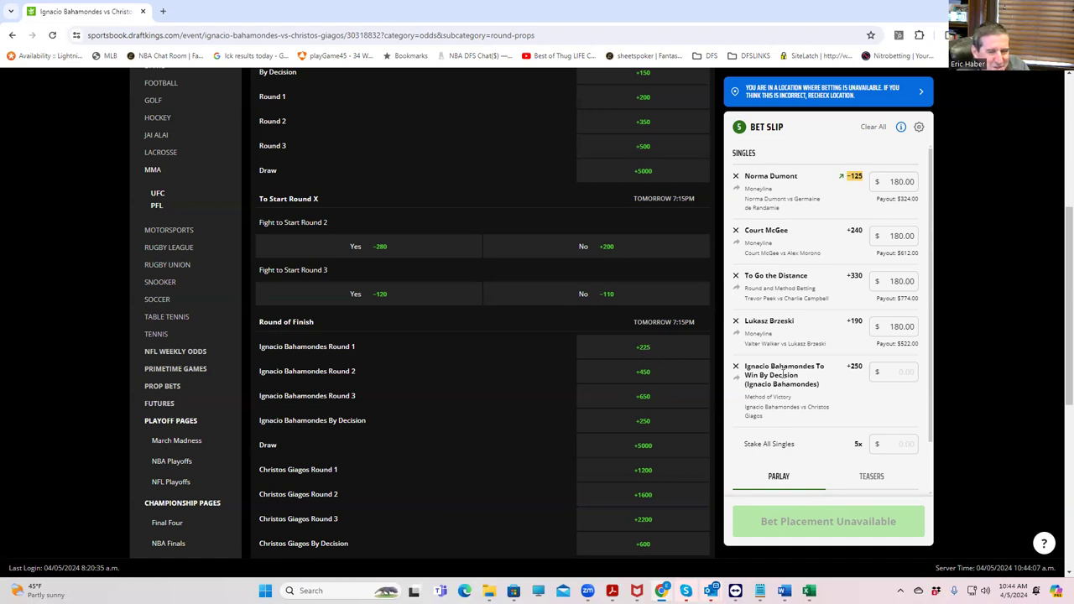
Step: Set the stake on the Ignacio Bahamondes To Win By Decision bet to $180
{"action": "left_click", "coordinate": [904, 370]}
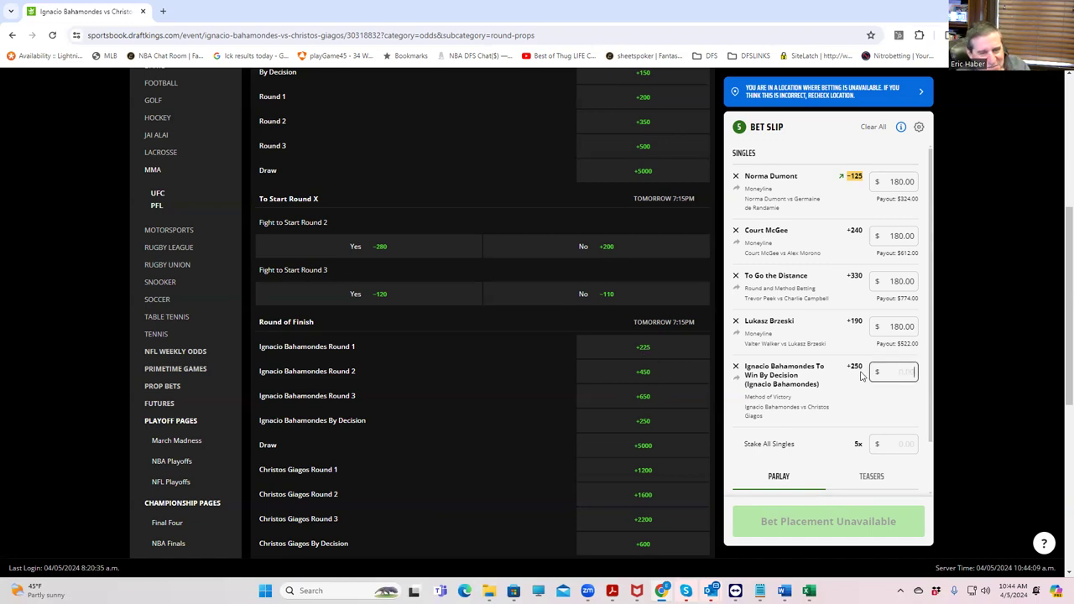
{"action": "type", "text": "180"}
{"action": "left_click", "coordinate": [856, 404]}
Step: Open the Morgan Charriere vs Jose Mariscal fight from the list of upcoming UFC fights
{"action": "scroll", "coordinate": [624, 318], "scroll_direction": "up", "scroll_amount": 3}
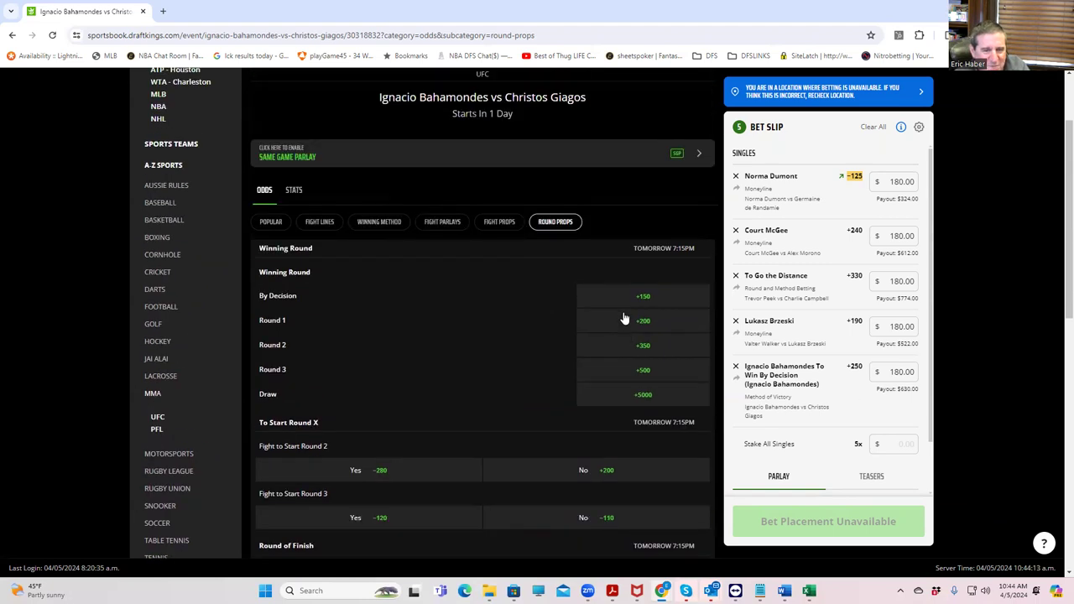
{"action": "scroll", "coordinate": [624, 318], "scroll_direction": "up", "scroll_amount": 2}
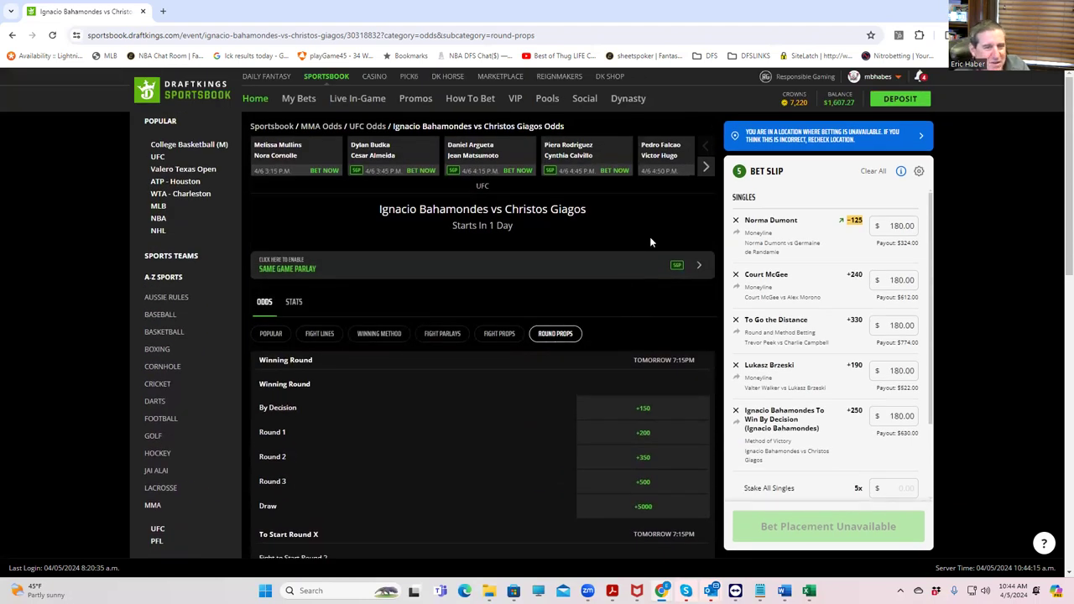
{"action": "left_click", "coordinate": [705, 167]}
{"action": "left_click", "coordinate": [706, 168]}
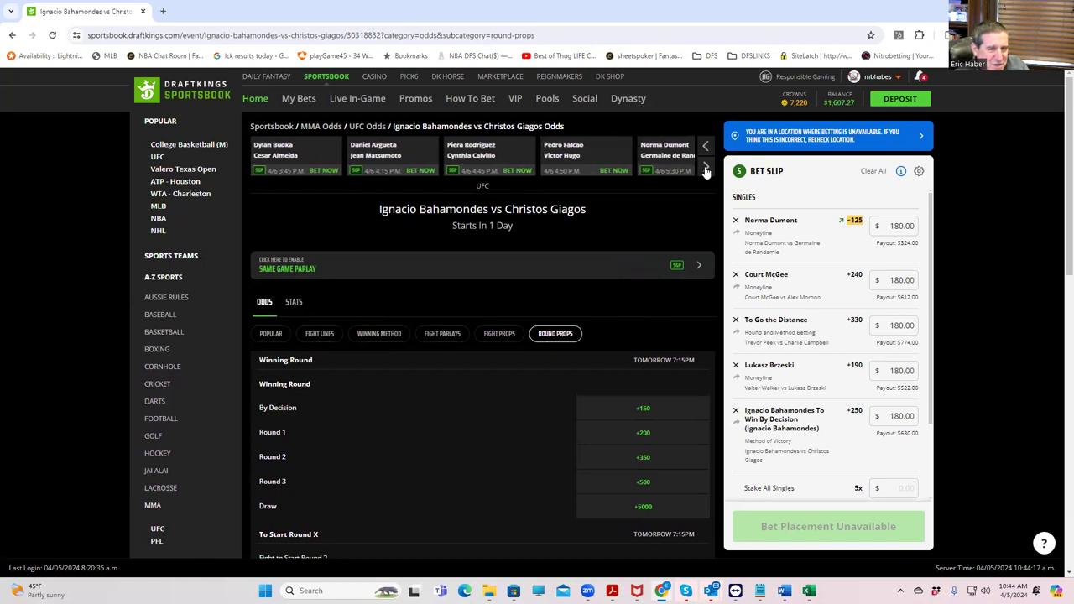
{"action": "left_click", "coordinate": [706, 168]}
{"action": "left_click", "coordinate": [706, 168]}
{"action": "left_click", "coordinate": [706, 168]}
{"action": "left_click", "coordinate": [707, 169]}
{"action": "left_click", "coordinate": [707, 169]}
{"action": "left_click", "coordinate": [706, 169]}
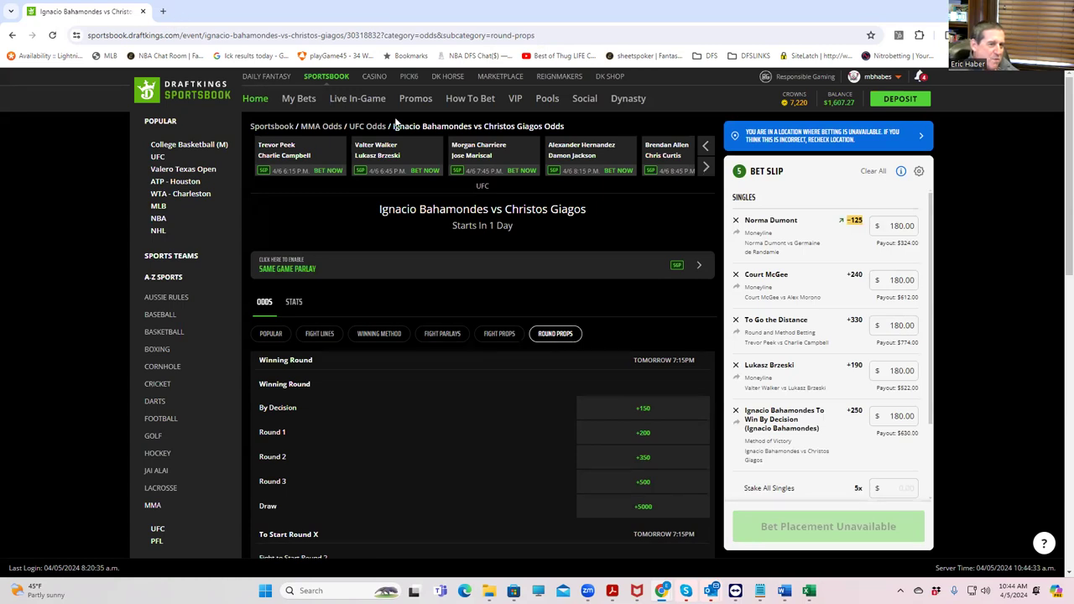
{"action": "left_click", "coordinate": [457, 149]}
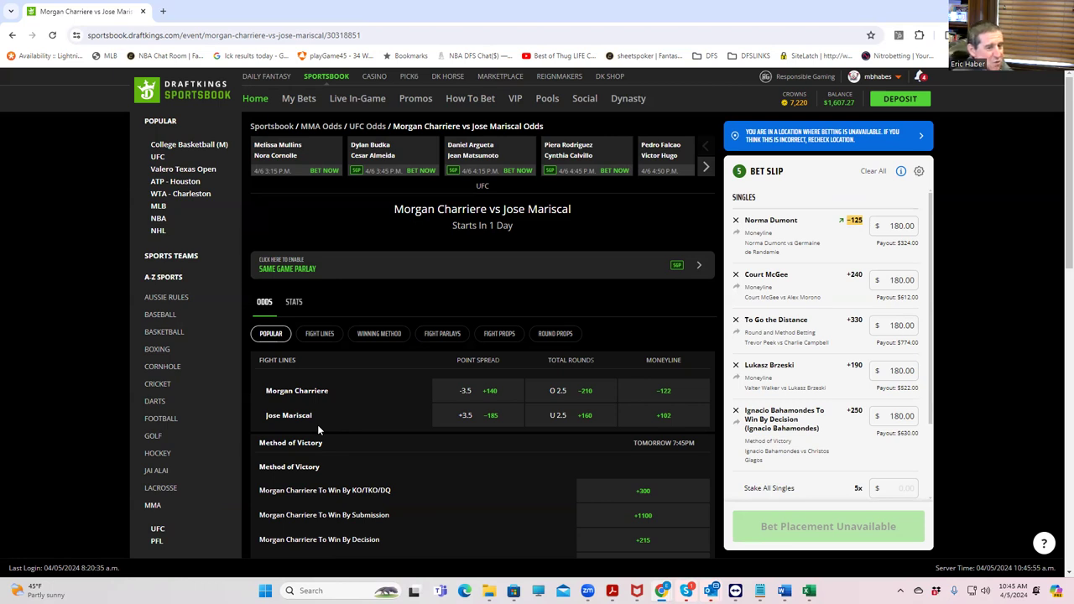
Step: Add a $180 moneyline bet on Morgan Charriere to the bet slip
{"action": "left_click", "coordinate": [667, 394]}
{"action": "left_click", "coordinate": [893, 346]}
{"action": "type", "text": "180"}
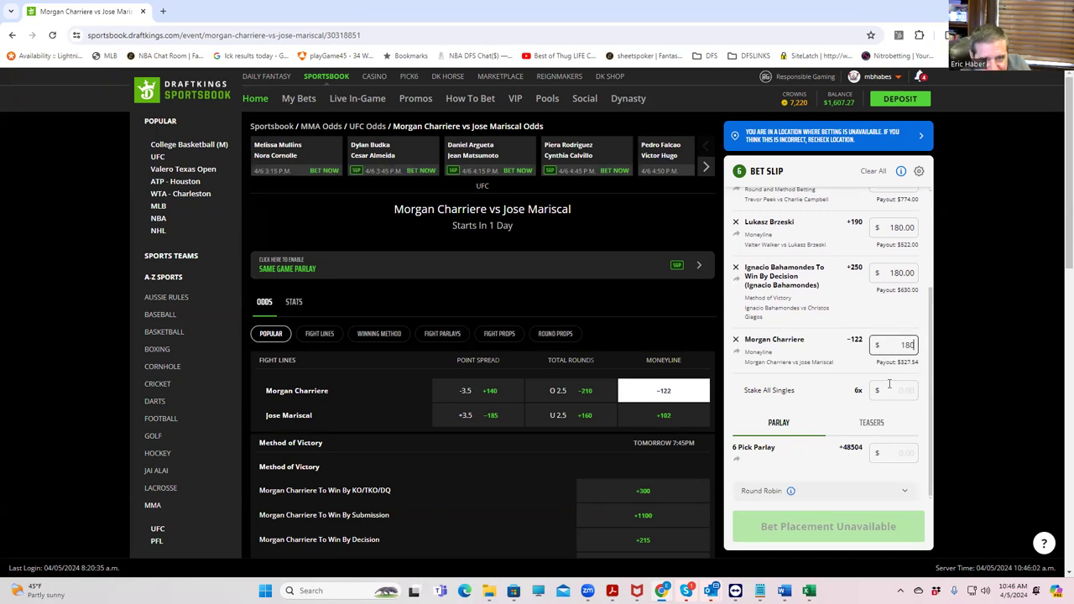
{"action": "key", "text": "Tab"}
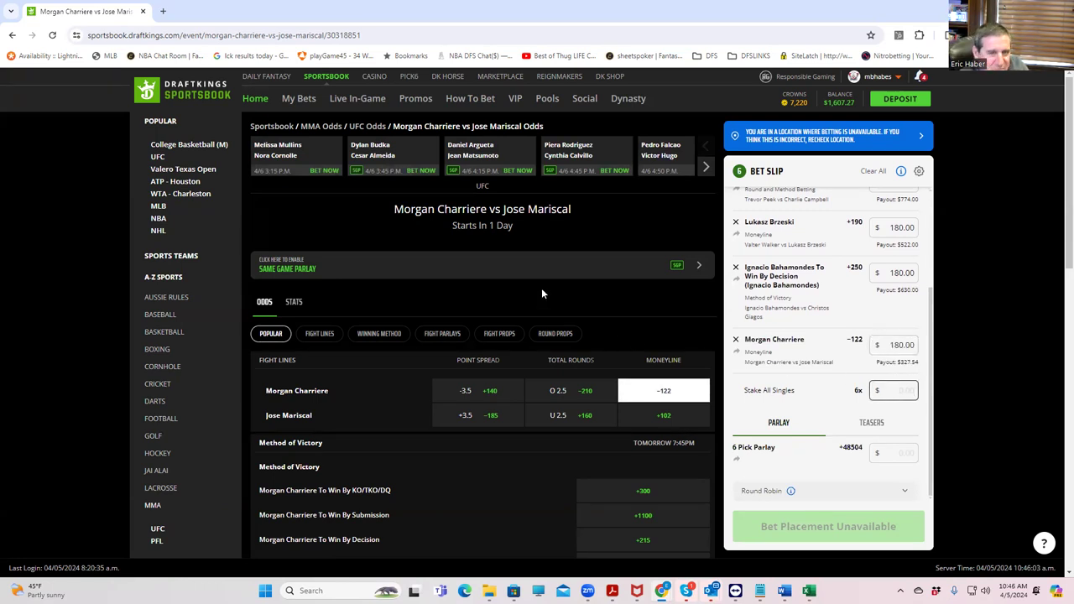
Step: Open the Alexander Hernandez vs Damon Jackson fight from the list of upcoming UFC fights
{"action": "left_click", "coordinate": [706, 170]}
{"action": "left_click", "coordinate": [706, 171]}
{"action": "left_click", "coordinate": [706, 170]}
{"action": "left_click", "coordinate": [706, 171]}
{"action": "left_click", "coordinate": [706, 170]}
{"action": "left_click", "coordinate": [707, 170]}
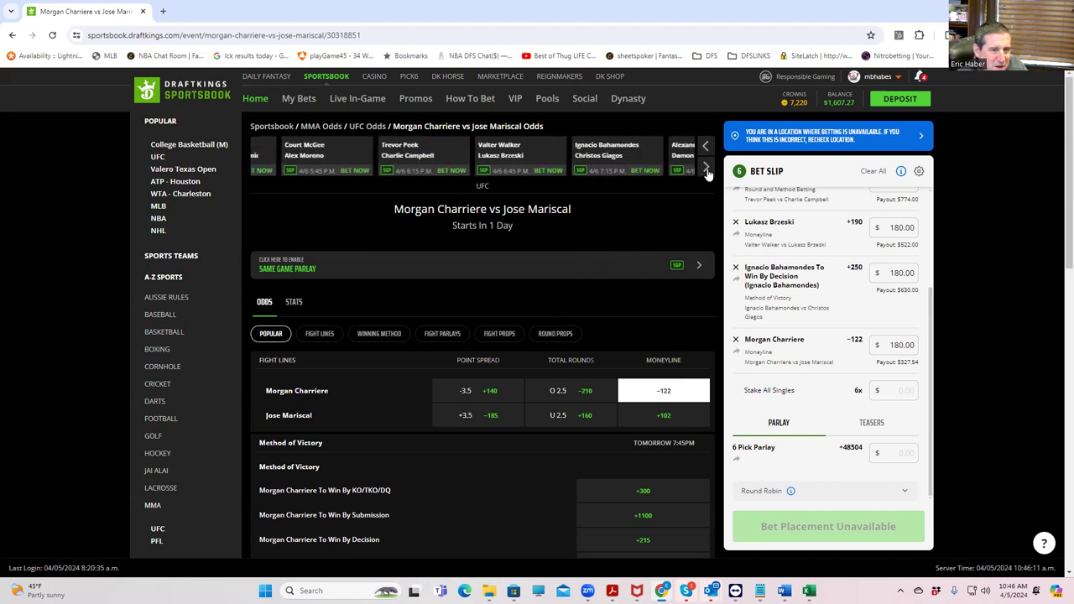
{"action": "left_click", "coordinate": [706, 170]}
{"action": "left_click", "coordinate": [706, 170]}
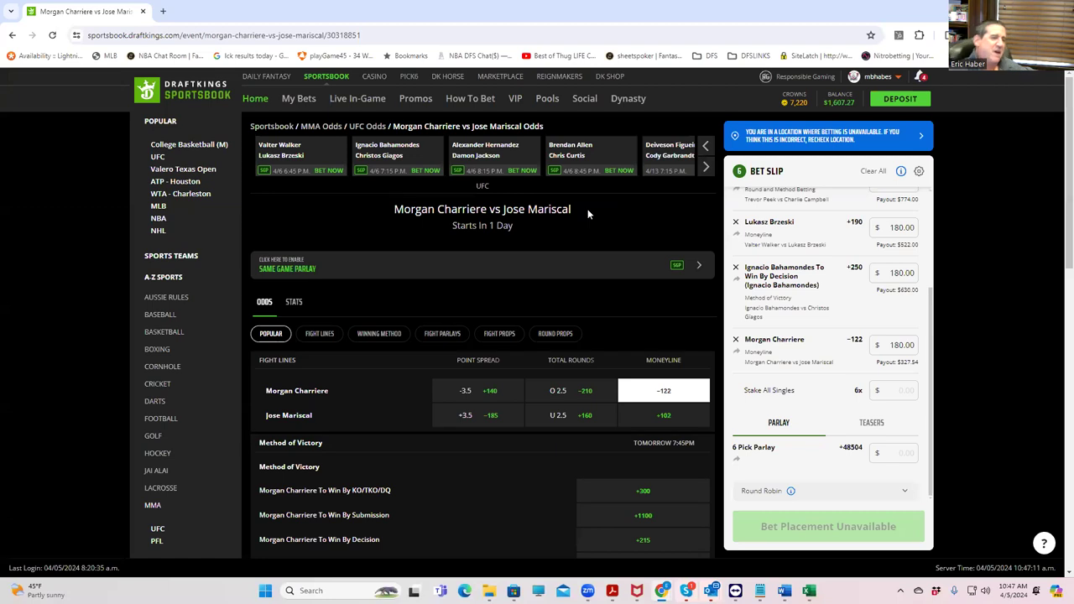
{"action": "left_click", "coordinate": [496, 148]}
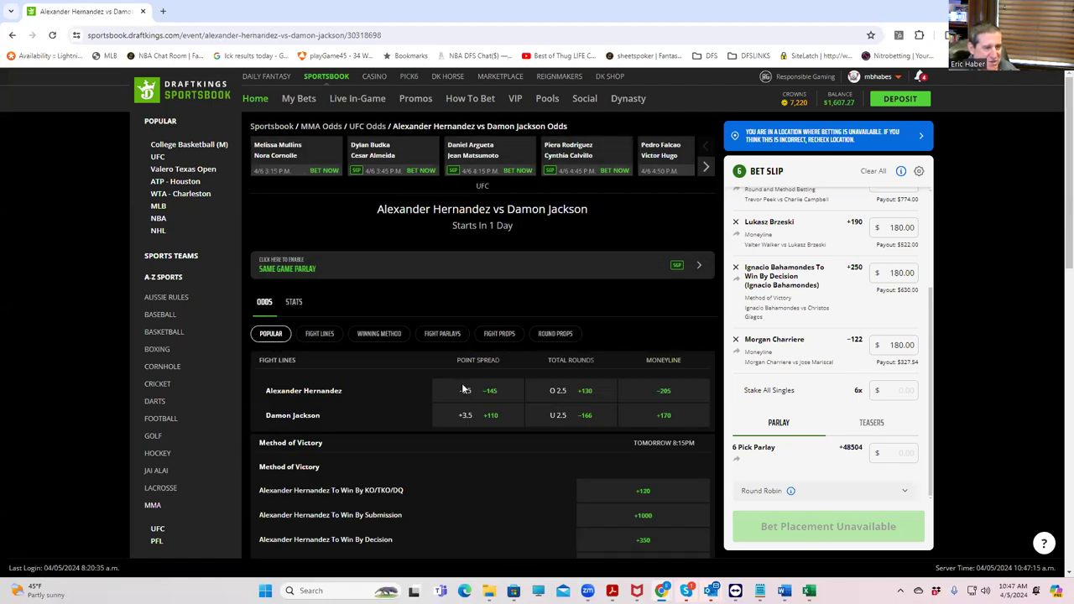
Step: Add a $180 bet on Alexander Hernandez To Win By Decision from the Method of Victory odds
{"action": "scroll", "coordinate": [484, 407], "scroll_direction": "down", "scroll_amount": 1}
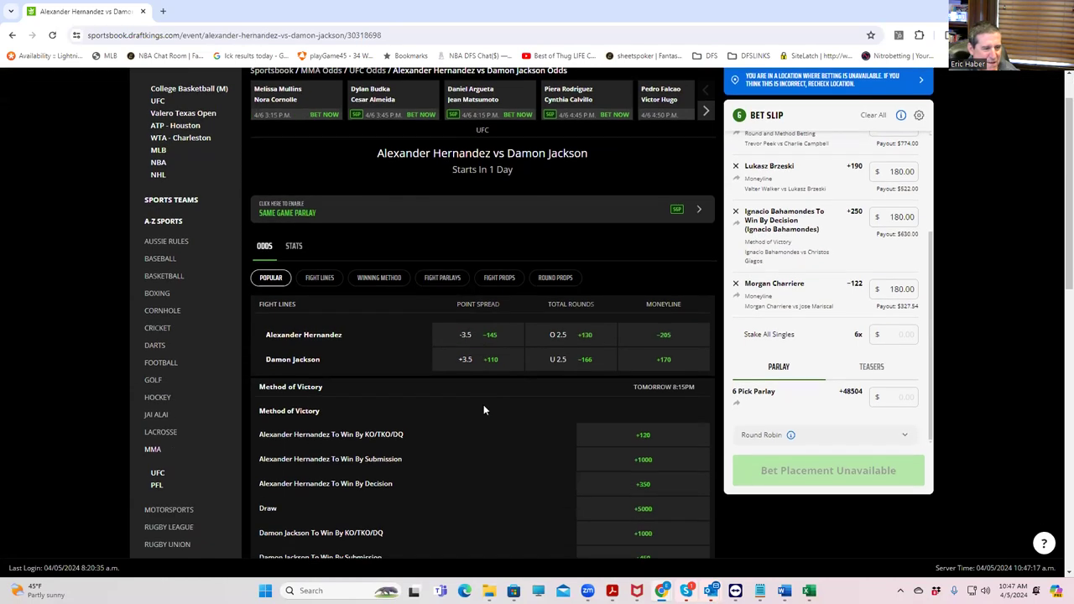
{"action": "left_click", "coordinate": [648, 485]}
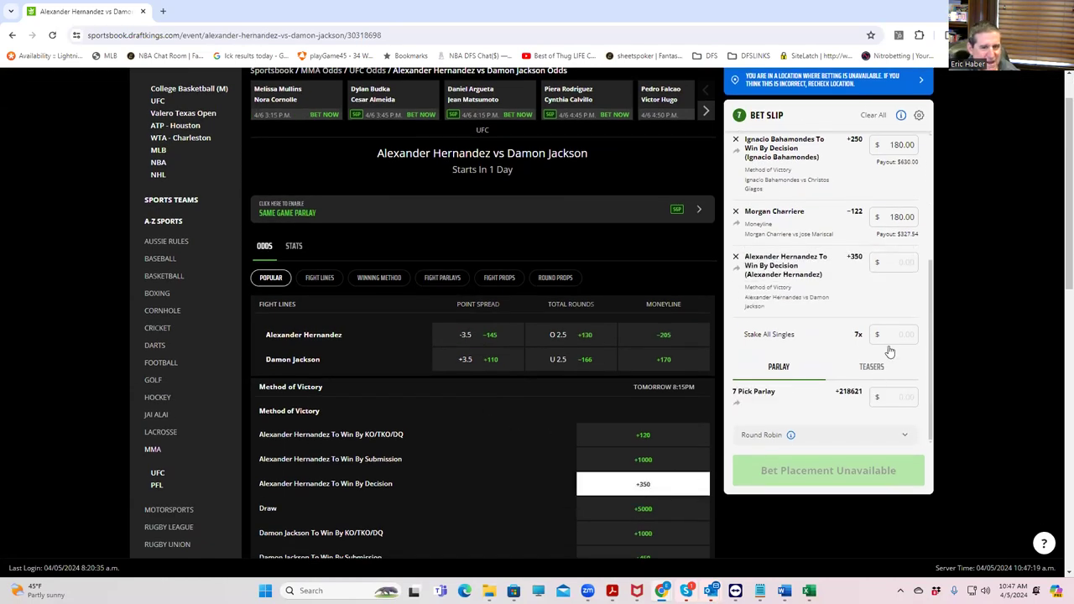
{"action": "left_click", "coordinate": [900, 262]}
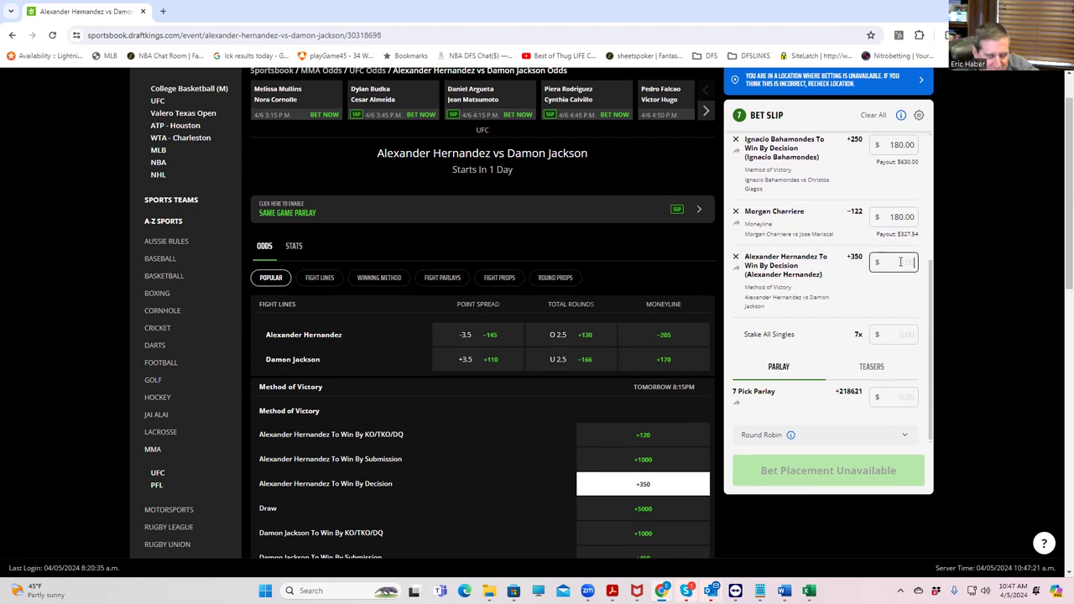
{"action": "type", "text": "180"}
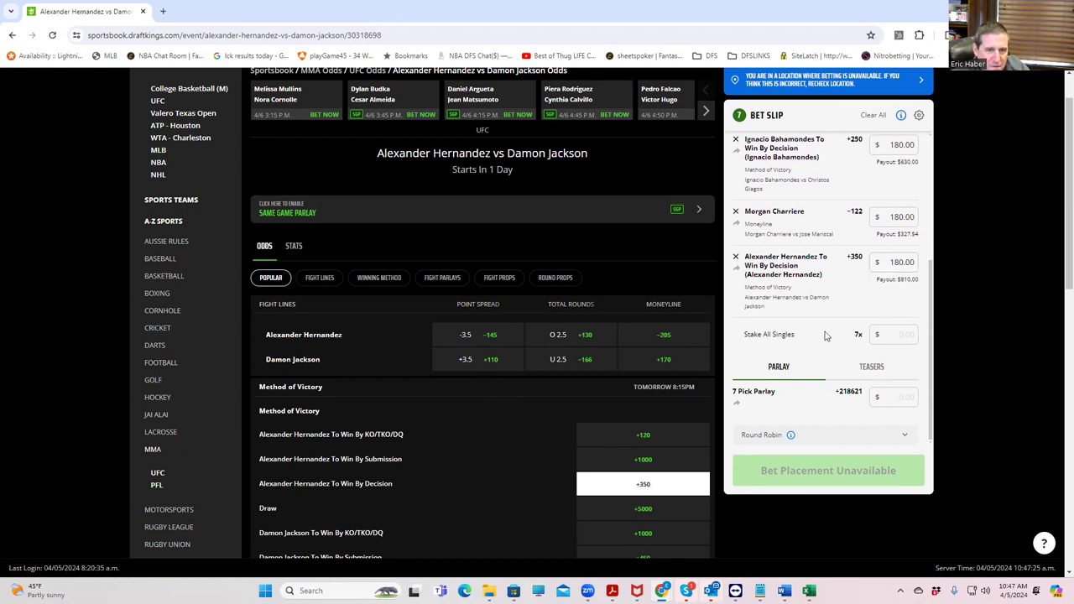
Step: Return to the Morgan Charriere vs Jose Mariscal fight through the list of upcoming UFC fights
{"action": "scroll", "coordinate": [513, 226], "scroll_direction": "up", "scroll_amount": 1}
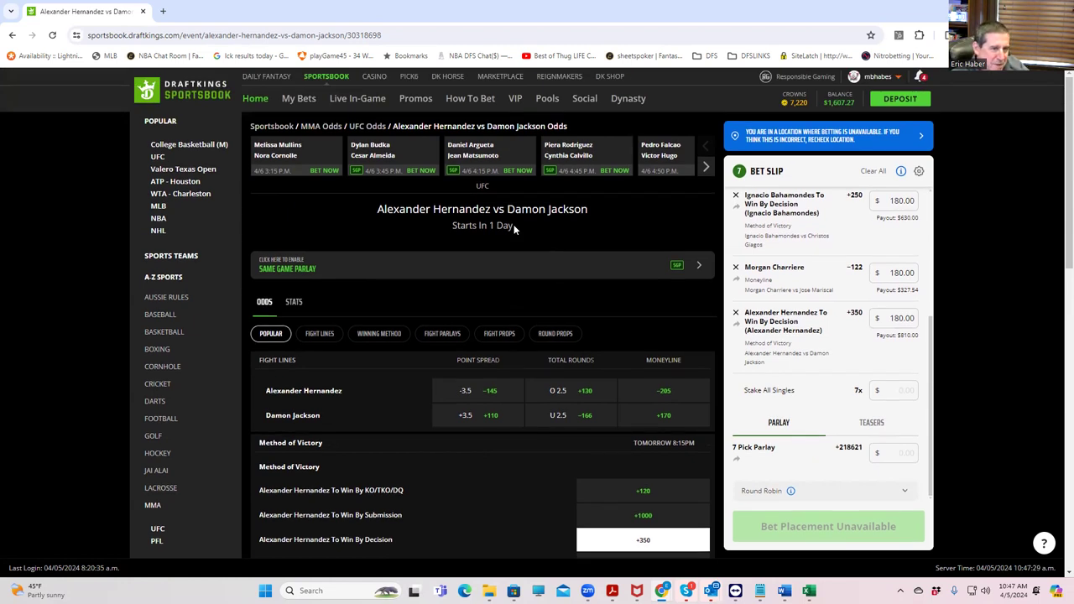
{"action": "left_click", "coordinate": [707, 168]}
{"action": "left_click", "coordinate": [706, 167]}
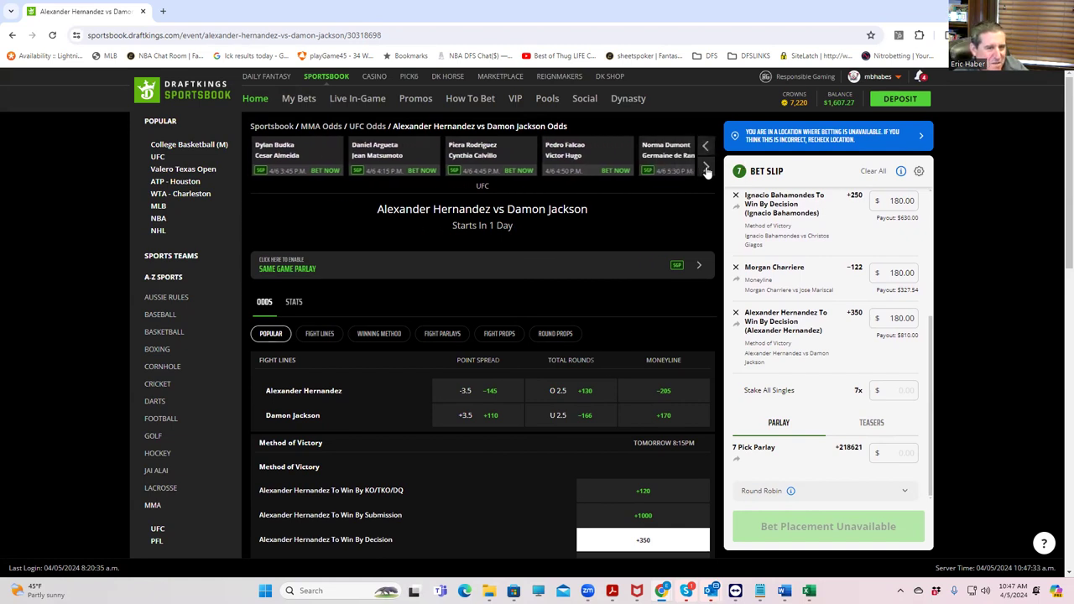
{"action": "left_click", "coordinate": [706, 168]}
{"action": "left_click", "coordinate": [706, 168]}
{"action": "left_click", "coordinate": [706, 169]}
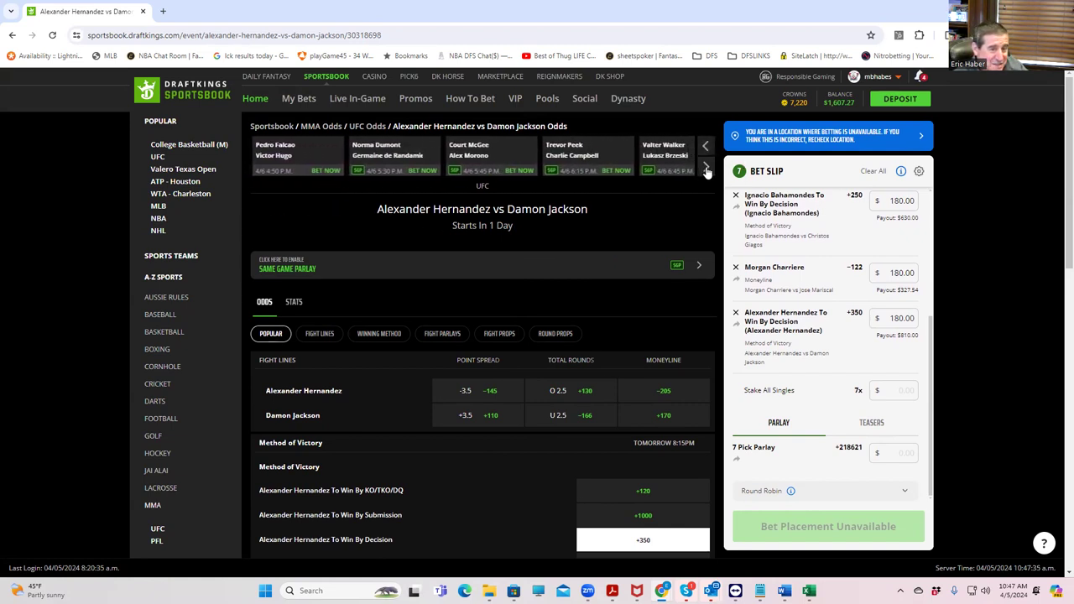
{"action": "left_click", "coordinate": [707, 168]}
{"action": "left_click", "coordinate": [706, 169]}
{"action": "left_click", "coordinate": [706, 169]}
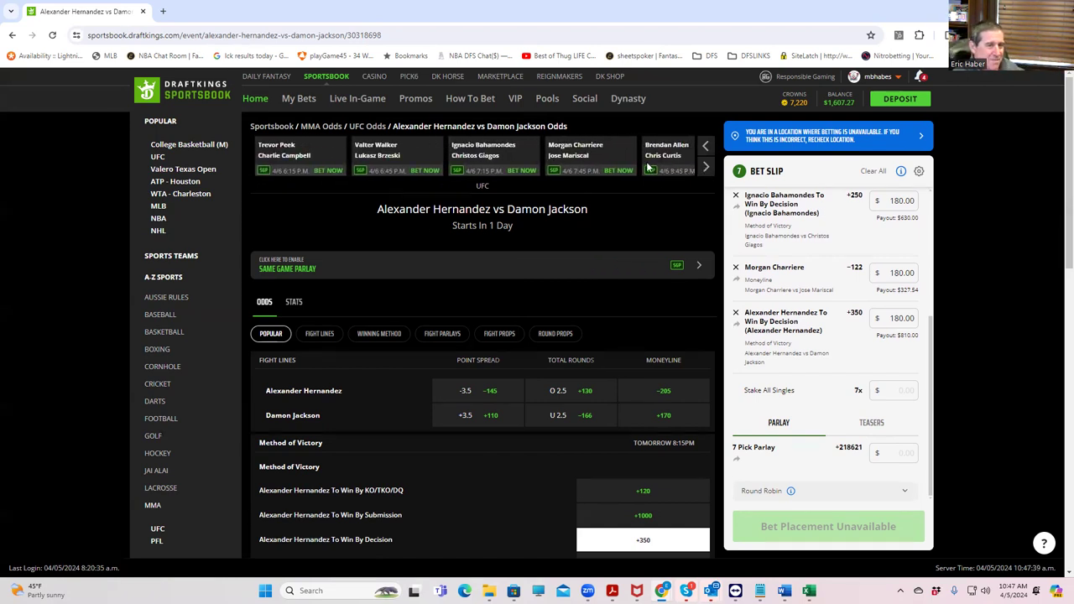
{"action": "left_click", "coordinate": [568, 156]}
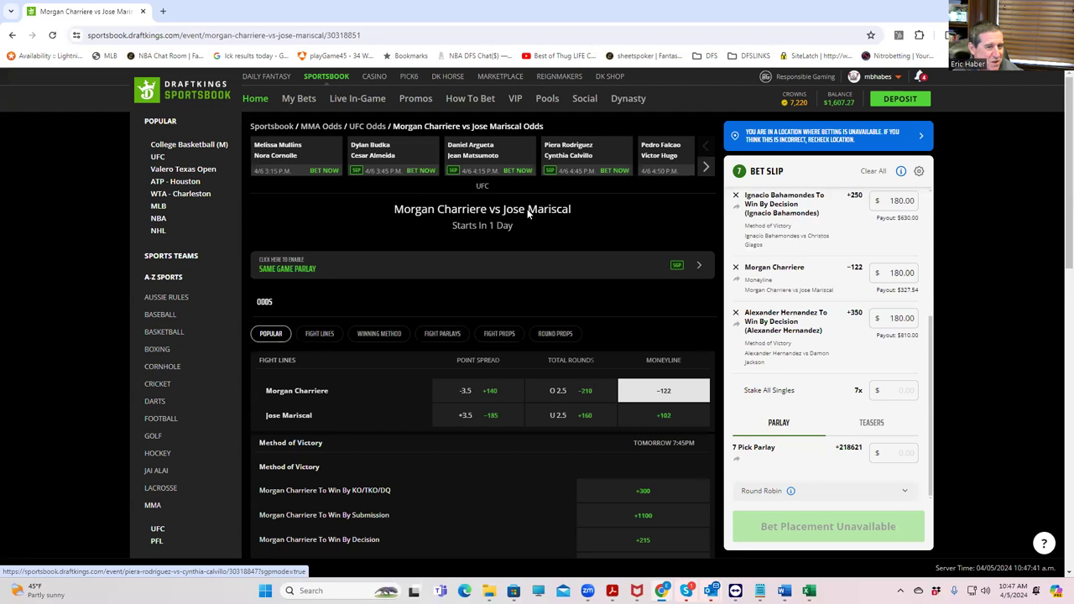
Step: Examine the winning-method odds for the Morgan Charriere vs Jose Mariscal fight and review the first singles on the bet slip
{"action": "scroll", "coordinate": [462, 417], "scroll_direction": "down", "scroll_amount": 1}
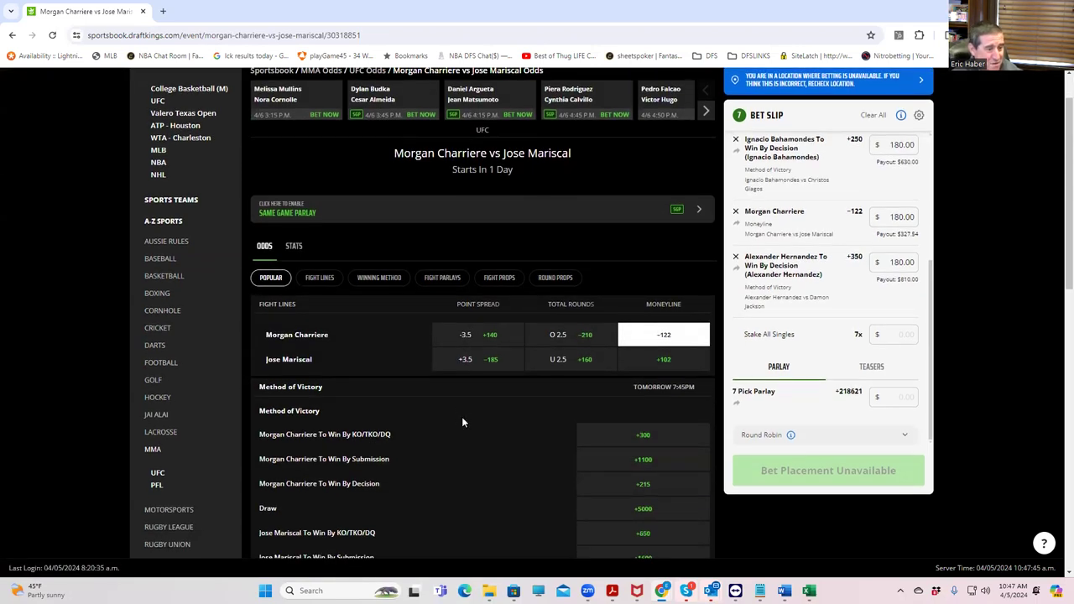
{"action": "scroll", "coordinate": [467, 482], "scroll_direction": "down", "scroll_amount": 3}
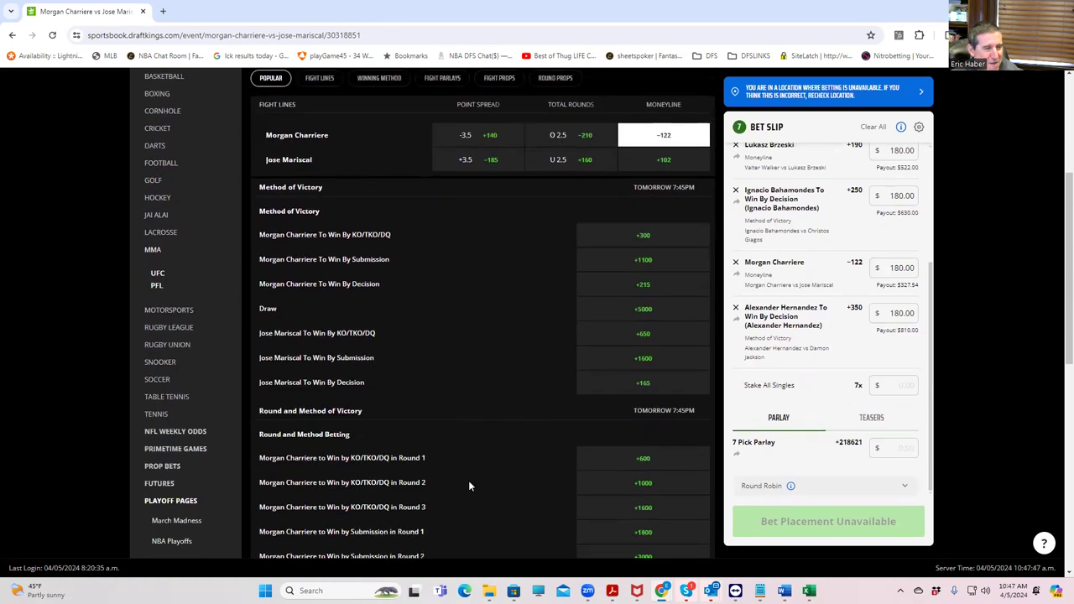
{"action": "scroll", "coordinate": [468, 485], "scroll_direction": "up", "scroll_amount": 4}
{"action": "left_click", "coordinate": [391, 336]}
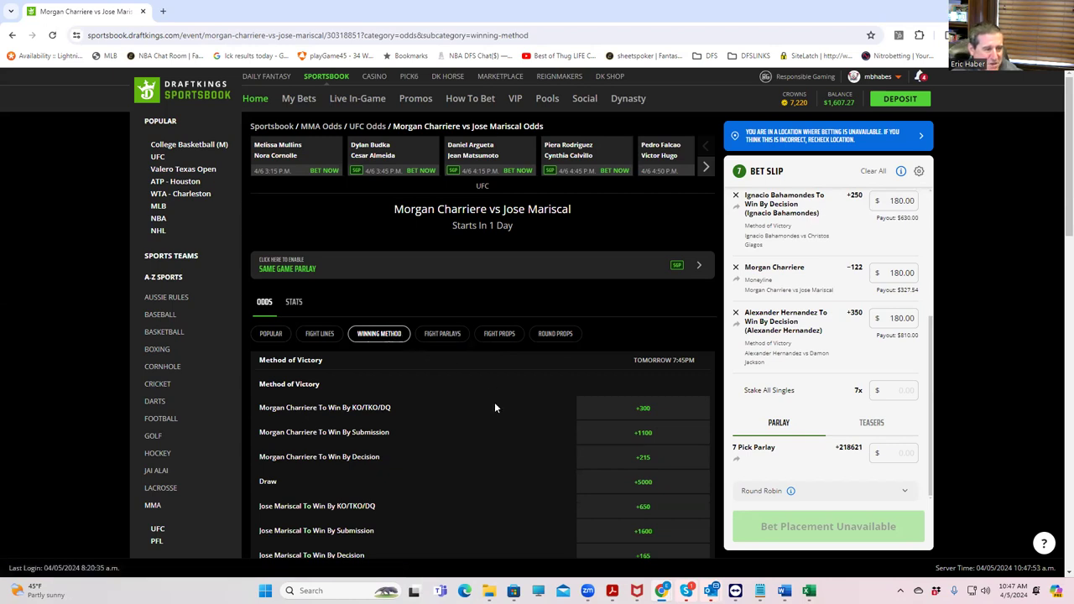
{"action": "scroll", "coordinate": [494, 402], "scroll_direction": "down", "scroll_amount": 2}
{"action": "scroll", "coordinate": [494, 408], "scroll_direction": "down", "scroll_amount": 1}
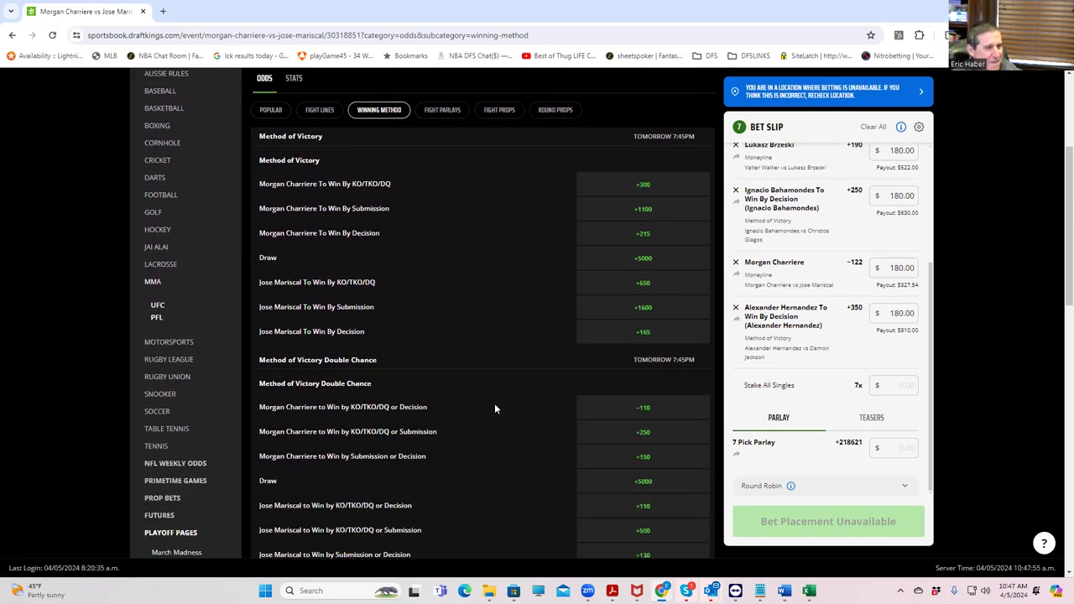
{"action": "scroll", "coordinate": [438, 458], "scroll_direction": "down", "scroll_amount": 1}
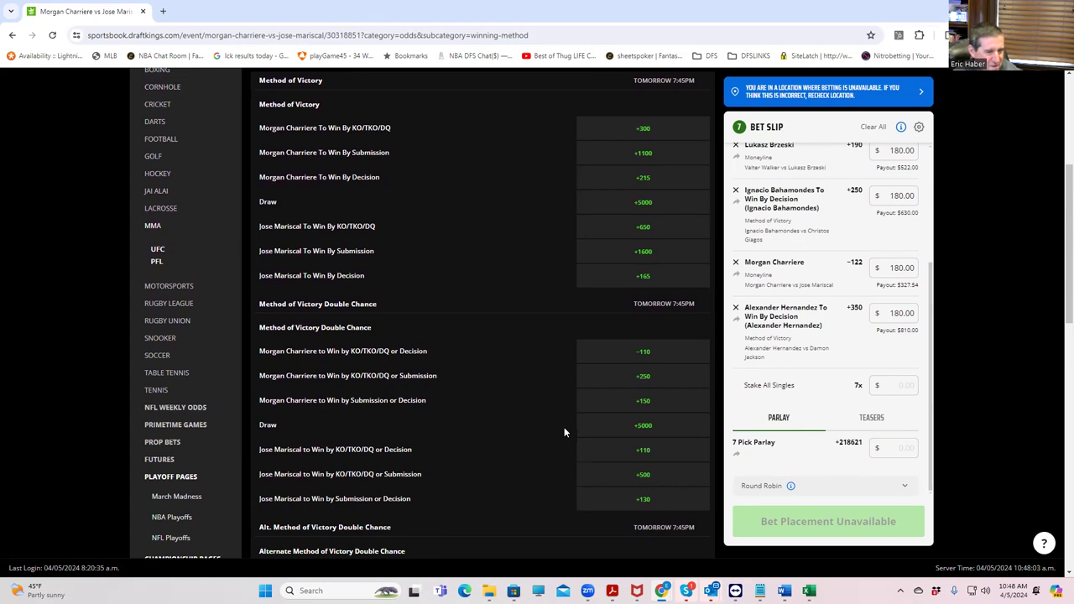
{"action": "scroll", "coordinate": [557, 421], "scroll_direction": "up", "scroll_amount": 5}
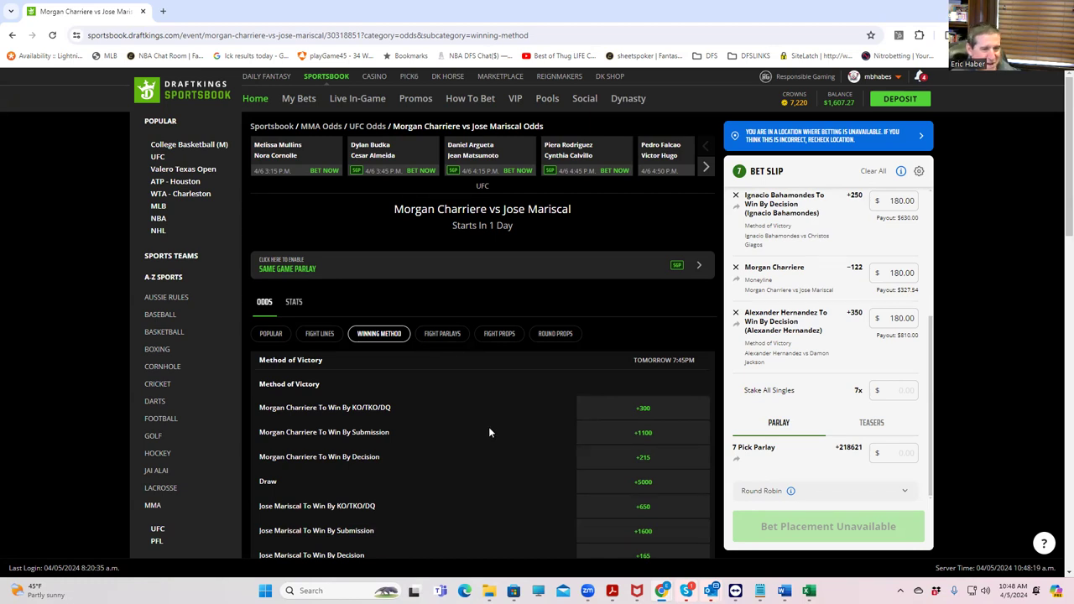
{"action": "scroll", "coordinate": [504, 453], "scroll_direction": "down", "scroll_amount": 3}
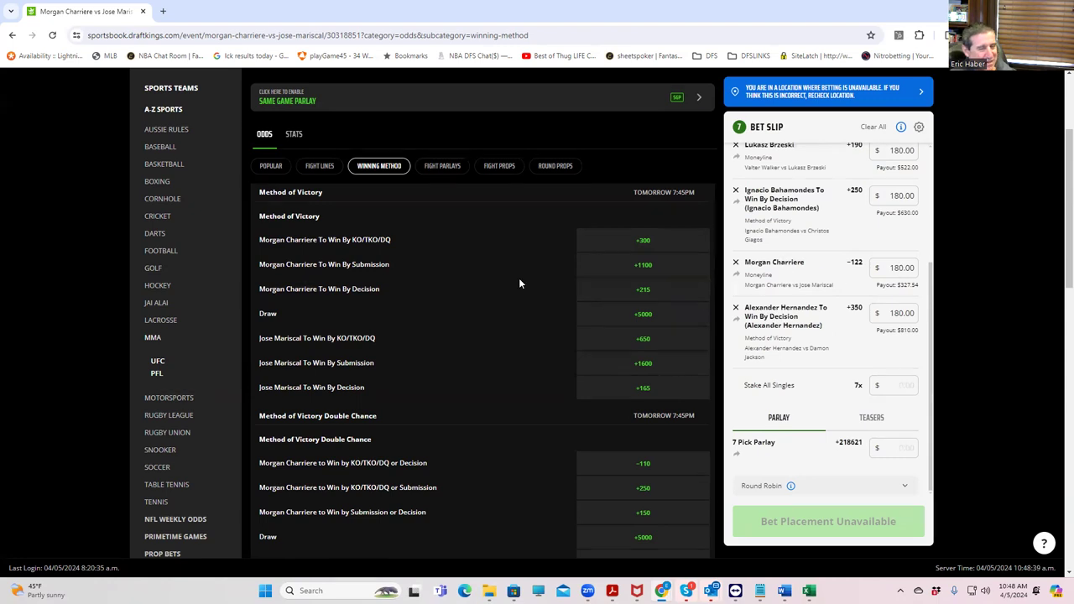
{"action": "scroll", "coordinate": [519, 278], "scroll_direction": "up", "scroll_amount": 2}
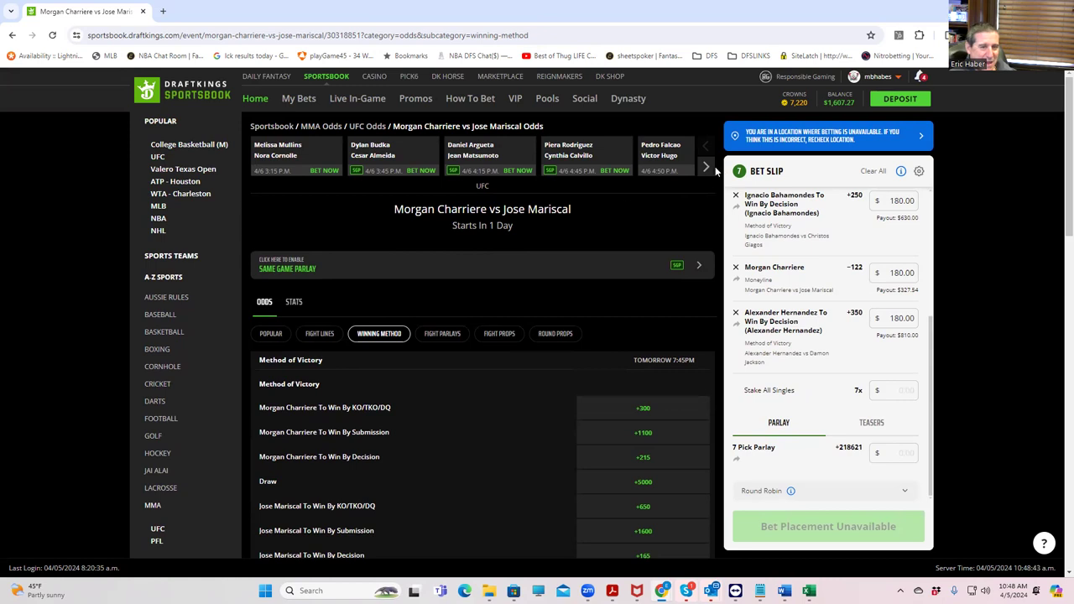
{"action": "scroll", "coordinate": [822, 294], "scroll_direction": "up", "scroll_amount": 3}
{"action": "scroll", "coordinate": [820, 293], "scroll_direction": "up", "scroll_amount": 2}
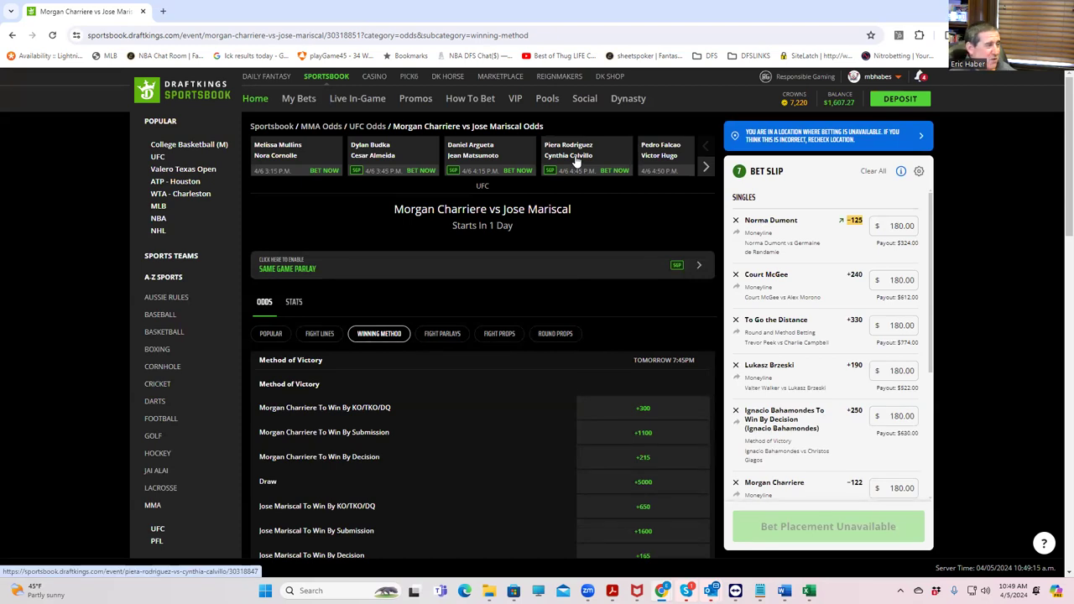
Step: Open the Brendan Allen vs Chris Curtis fight from the list of upcoming UFC fights
{"action": "left_click", "coordinate": [706, 169]}
{"action": "left_click", "coordinate": [706, 168]}
{"action": "left_click", "coordinate": [706, 169]}
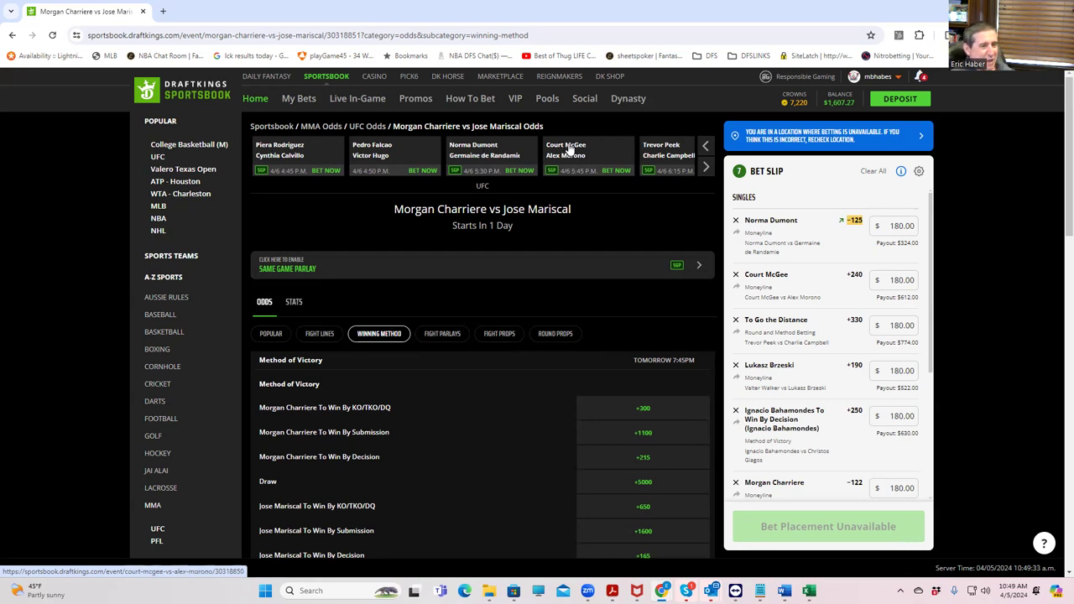
{"action": "left_click", "coordinate": [707, 170]}
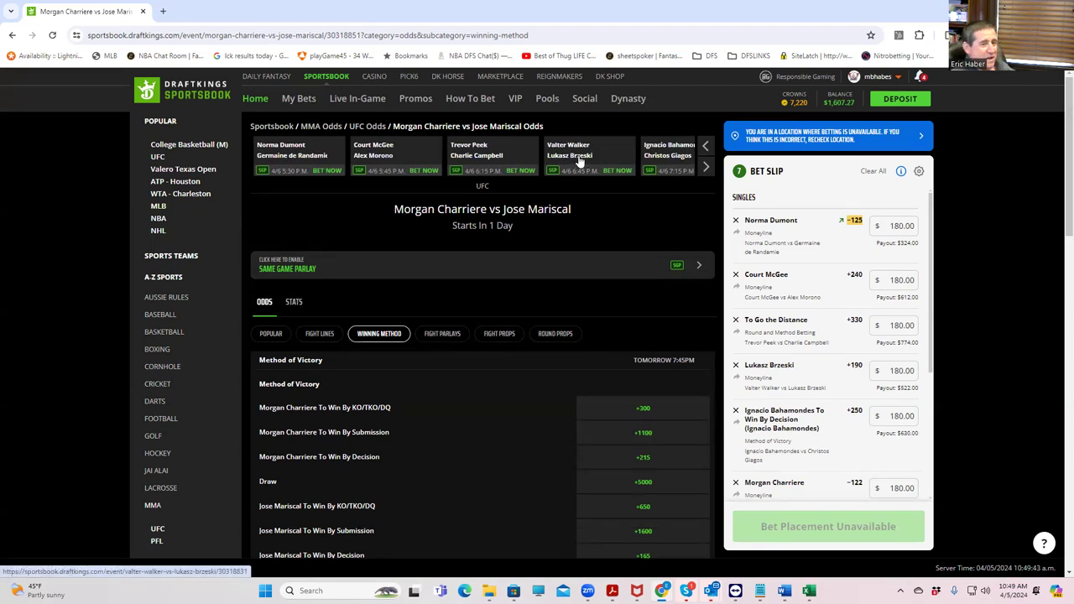
{"action": "left_click", "coordinate": [705, 169]}
{"action": "left_click", "coordinate": [705, 169]}
{"action": "left_click", "coordinate": [704, 169]}
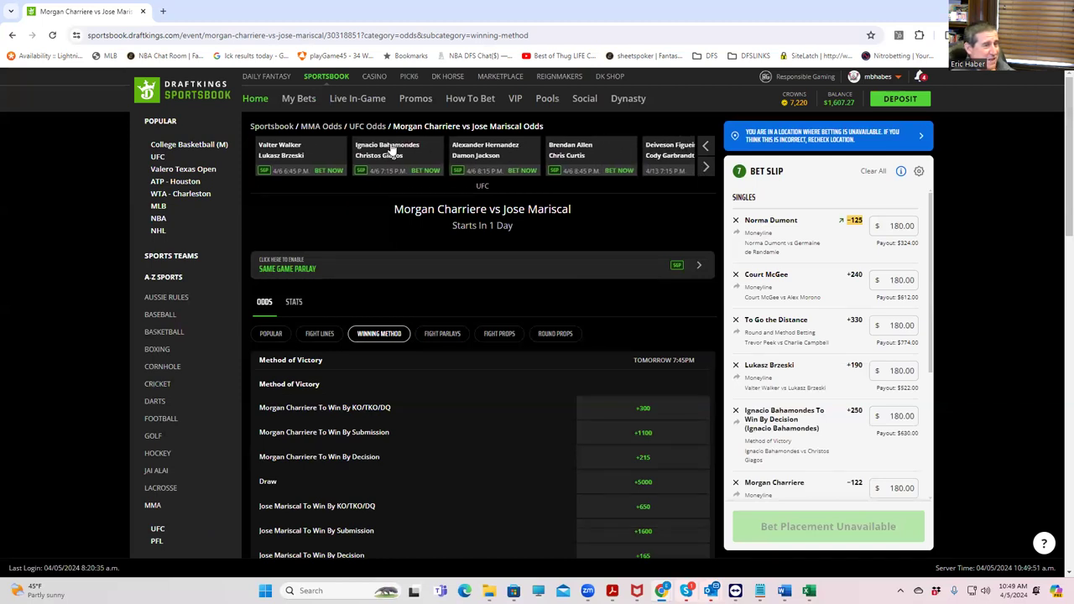
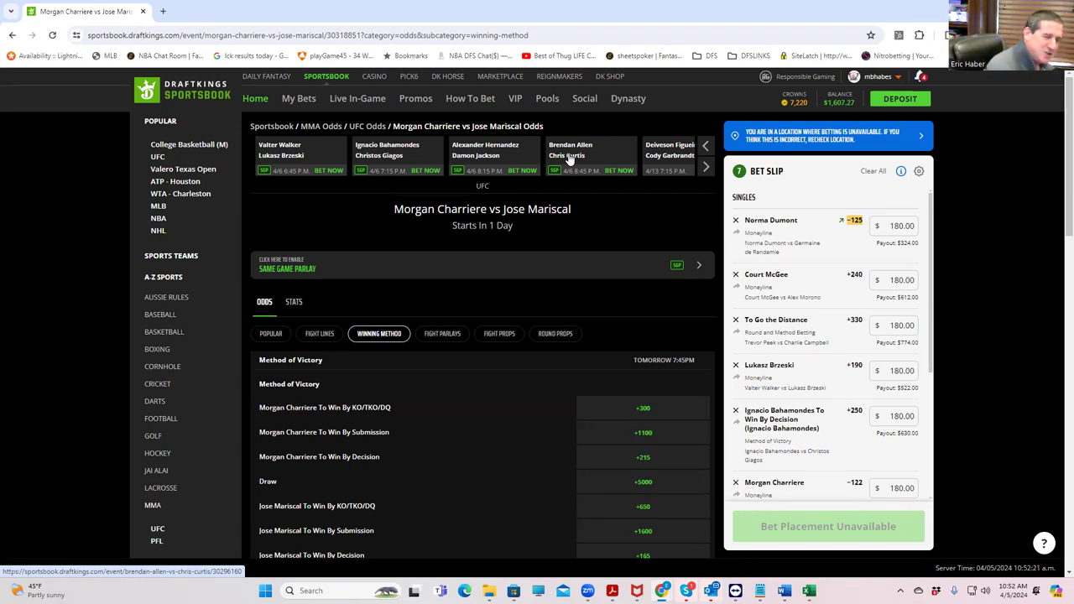
{"action": "left_click", "coordinate": [569, 157]}
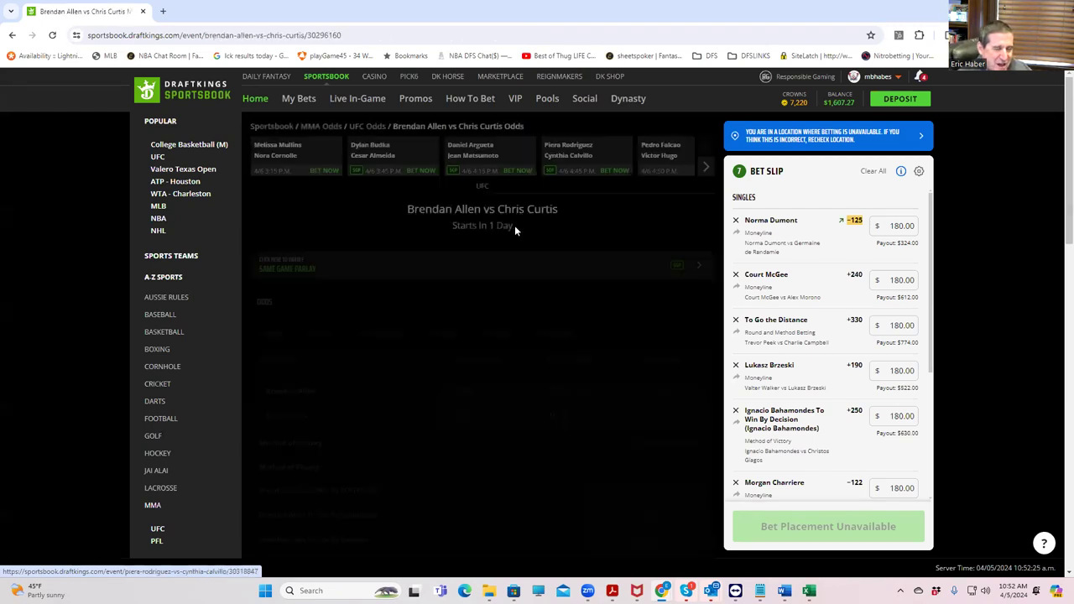
Step: Examine the Method of Victory, Round and Method Betting and Fight Lines odds for the Brendan Allen vs Chris Curtis fight
{"action": "scroll", "coordinate": [480, 471], "scroll_direction": "down", "scroll_amount": 2}
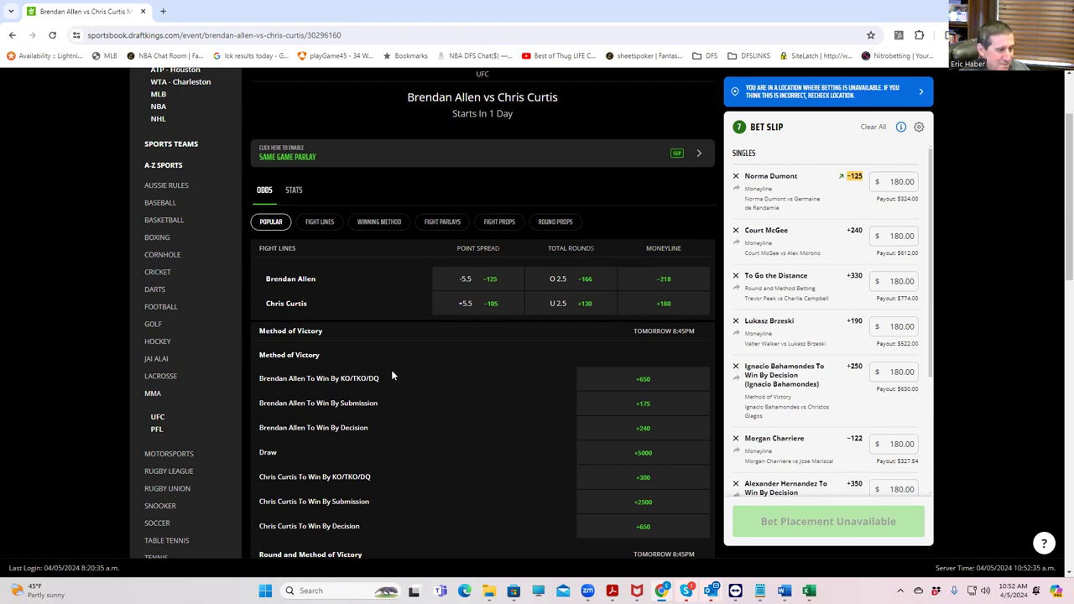
{"action": "scroll", "coordinate": [463, 371], "scroll_direction": "up", "scroll_amount": 2}
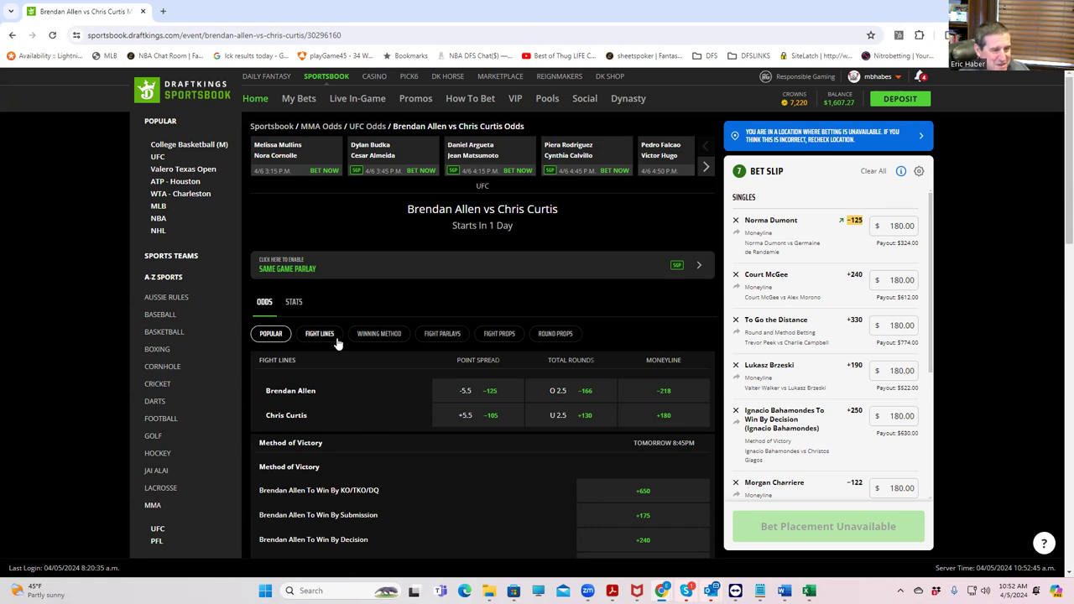
{"action": "scroll", "coordinate": [407, 433], "scroll_direction": "down", "scroll_amount": 4}
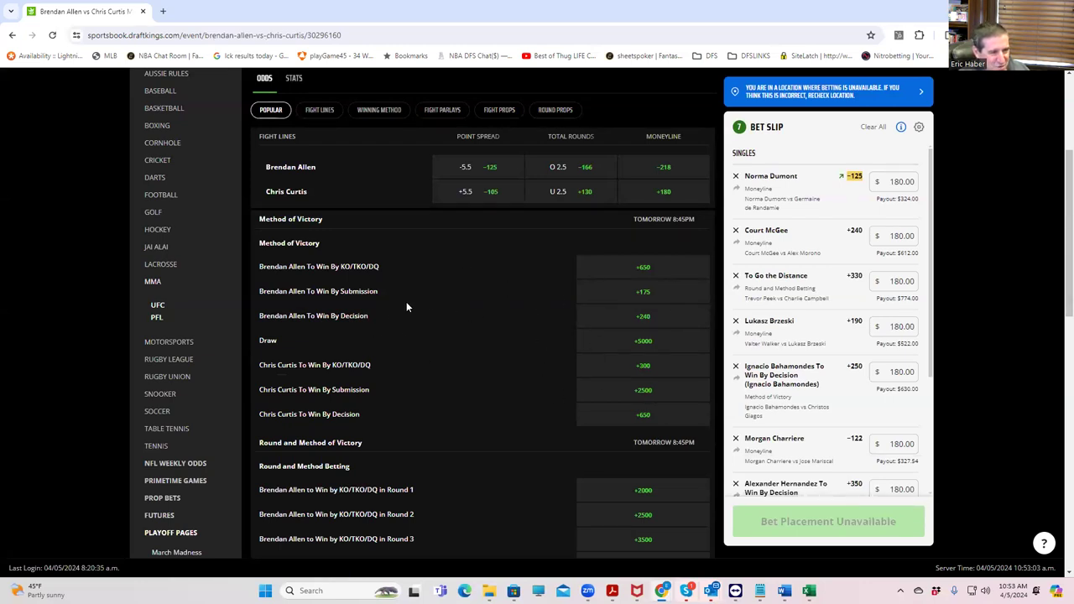
{"action": "scroll", "coordinate": [541, 386], "scroll_direction": "down", "scroll_amount": 2}
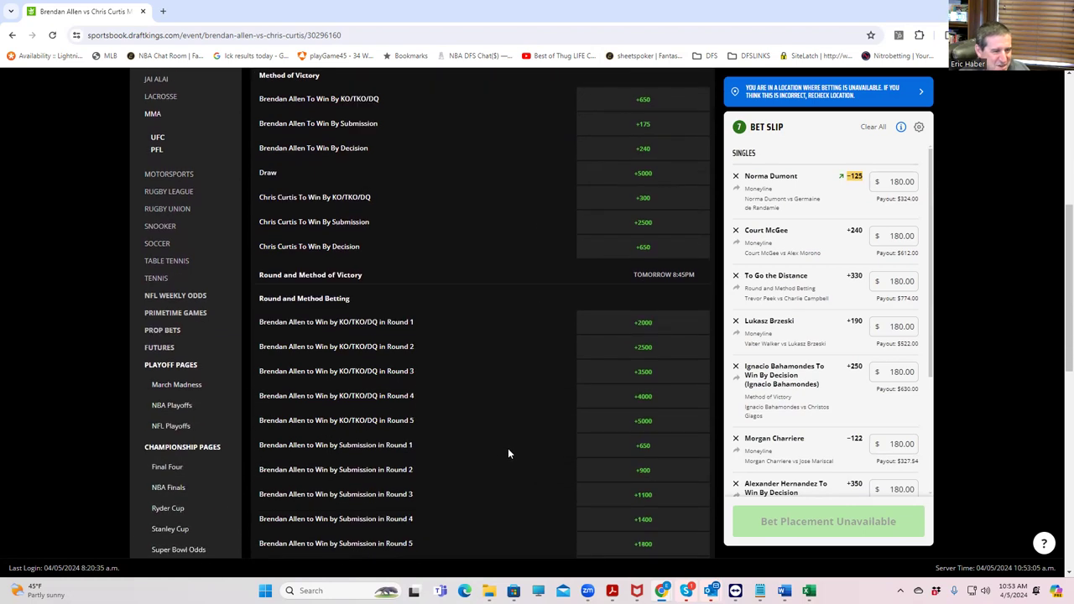
{"action": "scroll", "coordinate": [518, 415], "scroll_direction": "down", "scroll_amount": 1}
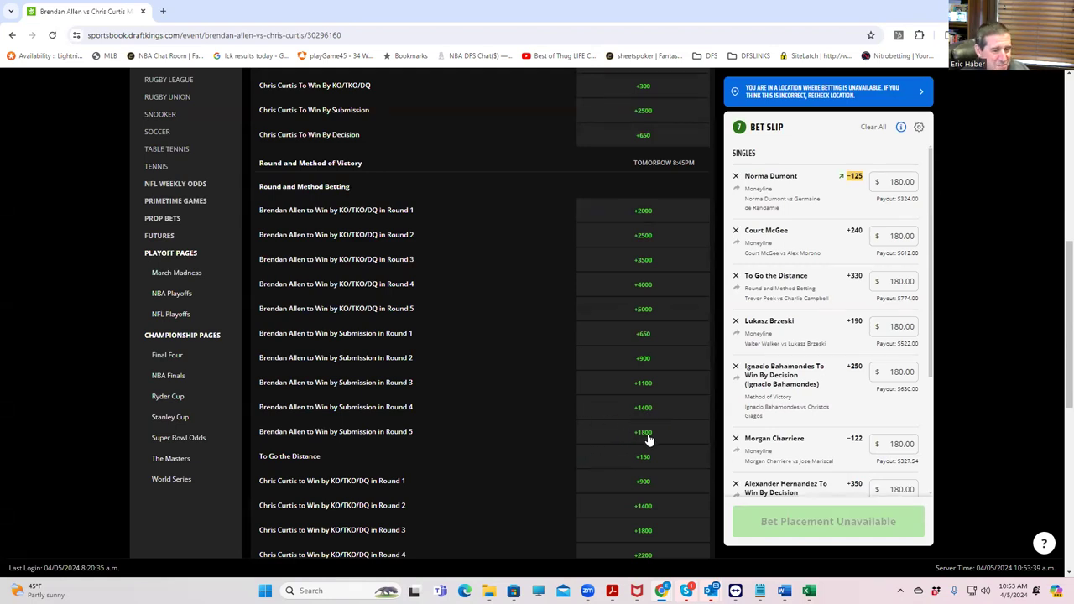
{"action": "scroll", "coordinate": [648, 439], "scroll_direction": "down", "scroll_amount": 2}
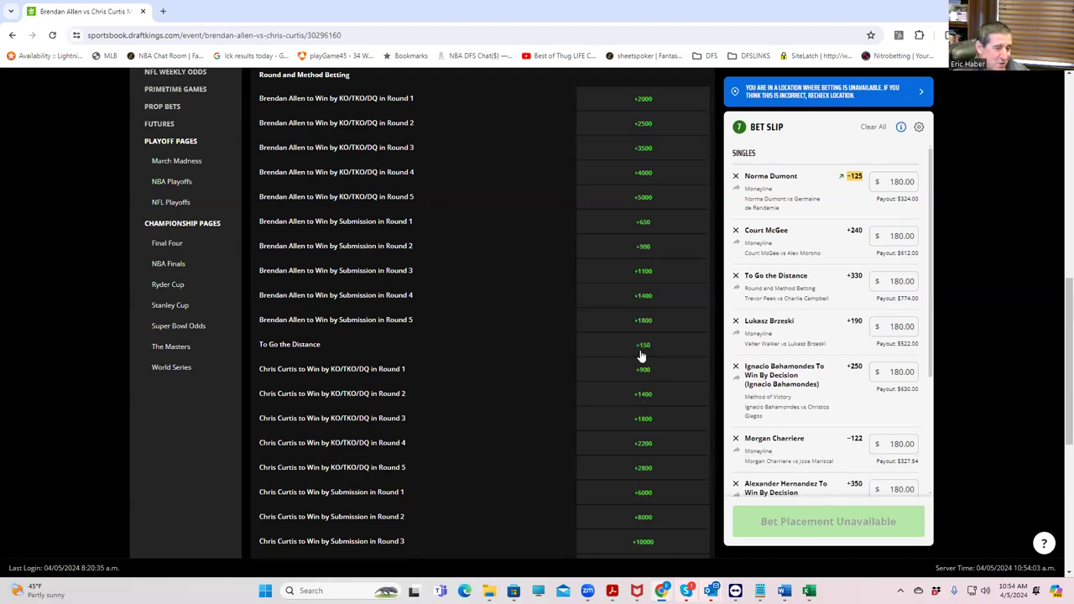
{"action": "scroll", "coordinate": [636, 414], "scroll_direction": "down", "scroll_amount": 1}
{"action": "scroll", "coordinate": [633, 404], "scroll_direction": "up", "scroll_amount": 1}
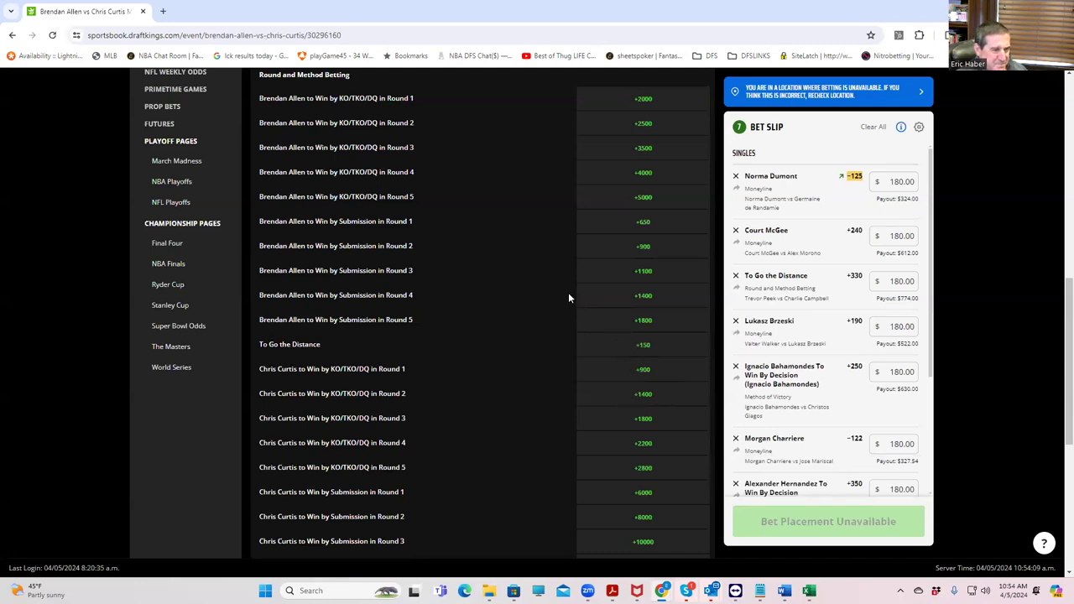
{"action": "scroll", "coordinate": [567, 293], "scroll_direction": "up", "scroll_amount": 1}
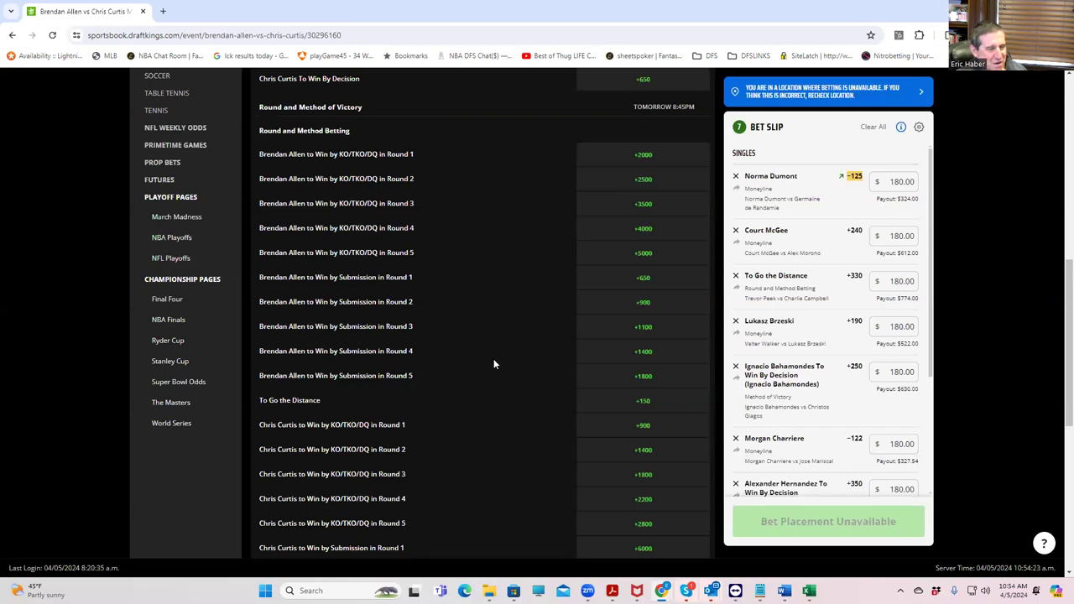
{"action": "scroll", "coordinate": [493, 363], "scroll_direction": "up", "scroll_amount": 2}
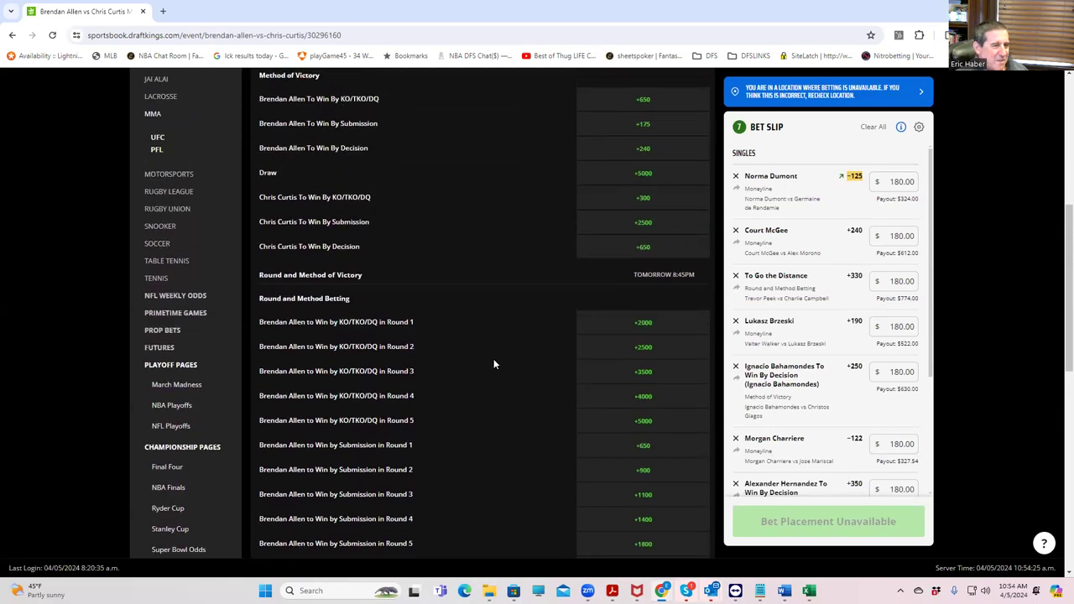
{"action": "scroll", "coordinate": [493, 363], "scroll_direction": "up", "scroll_amount": 3}
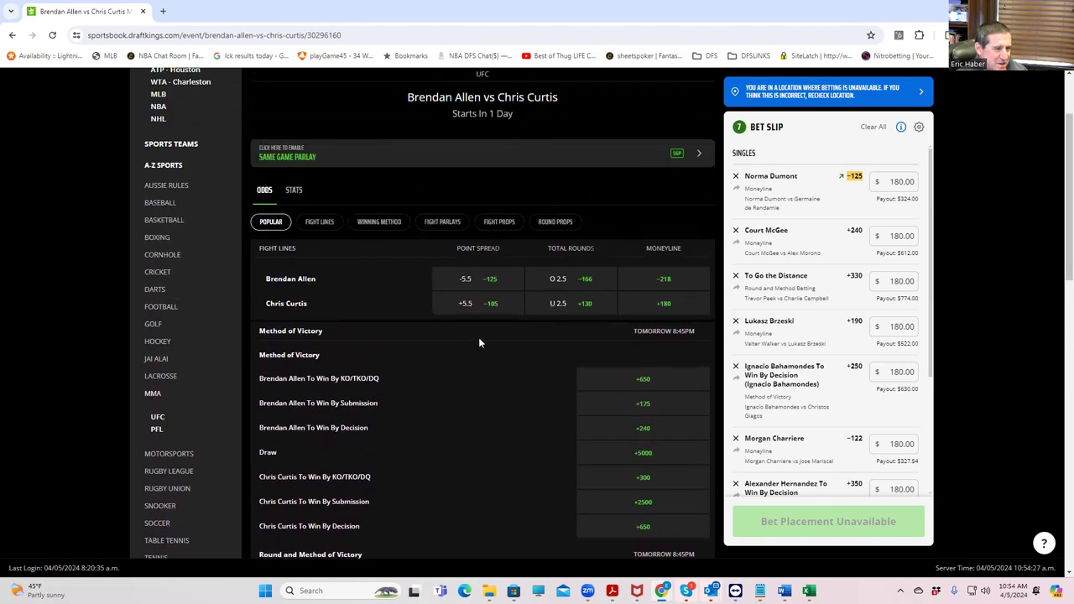
{"action": "scroll", "coordinate": [507, 424], "scroll_direction": "down", "scroll_amount": 3}
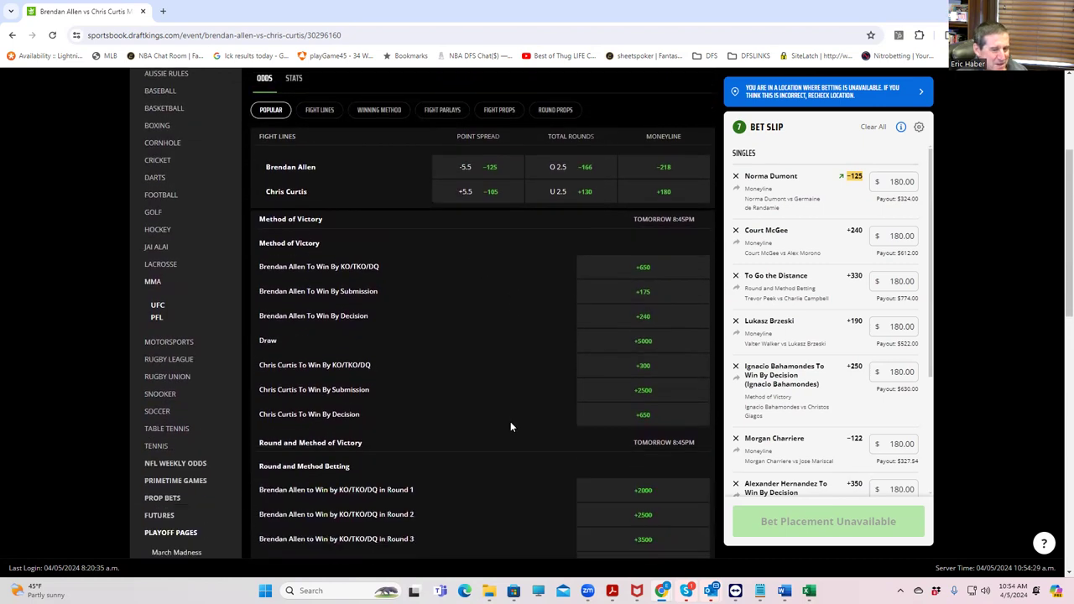
{"action": "scroll", "coordinate": [503, 424], "scroll_direction": "up", "scroll_amount": 3}
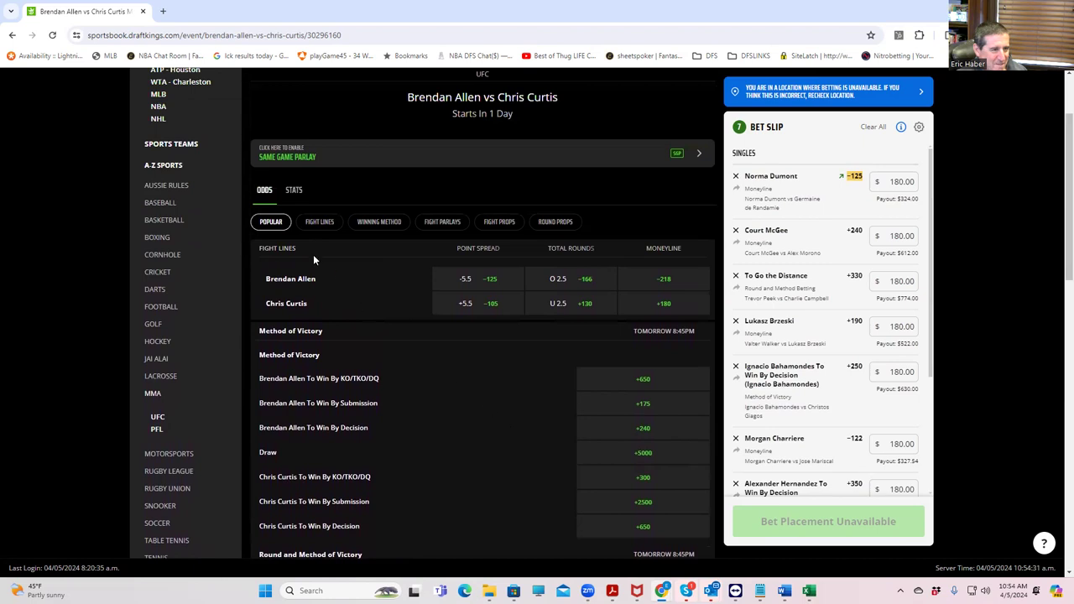
{"action": "left_click", "coordinate": [271, 225]}
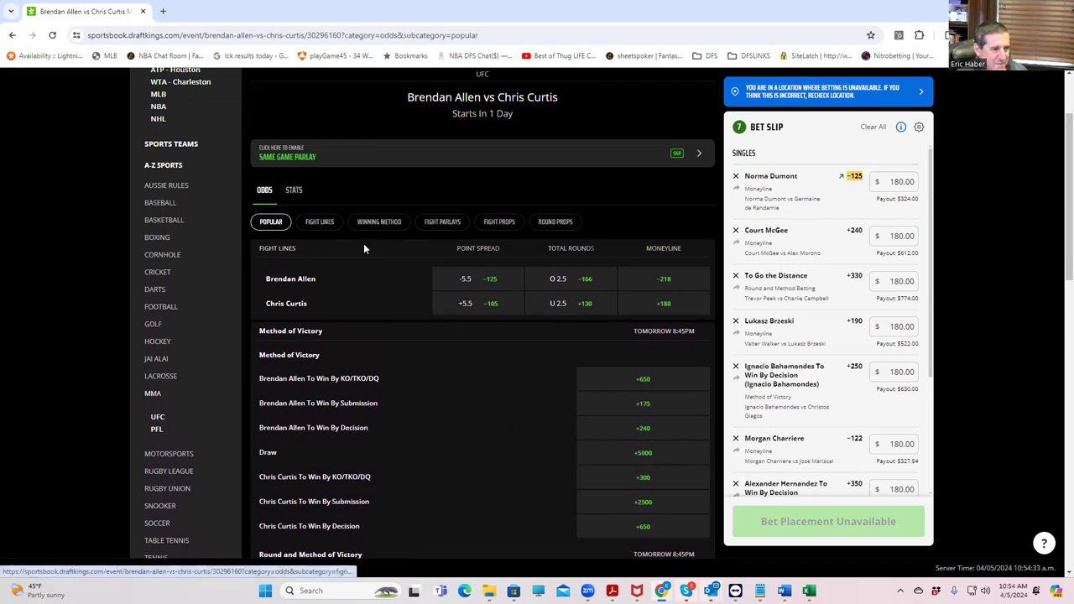
{"action": "left_click", "coordinate": [321, 223]}
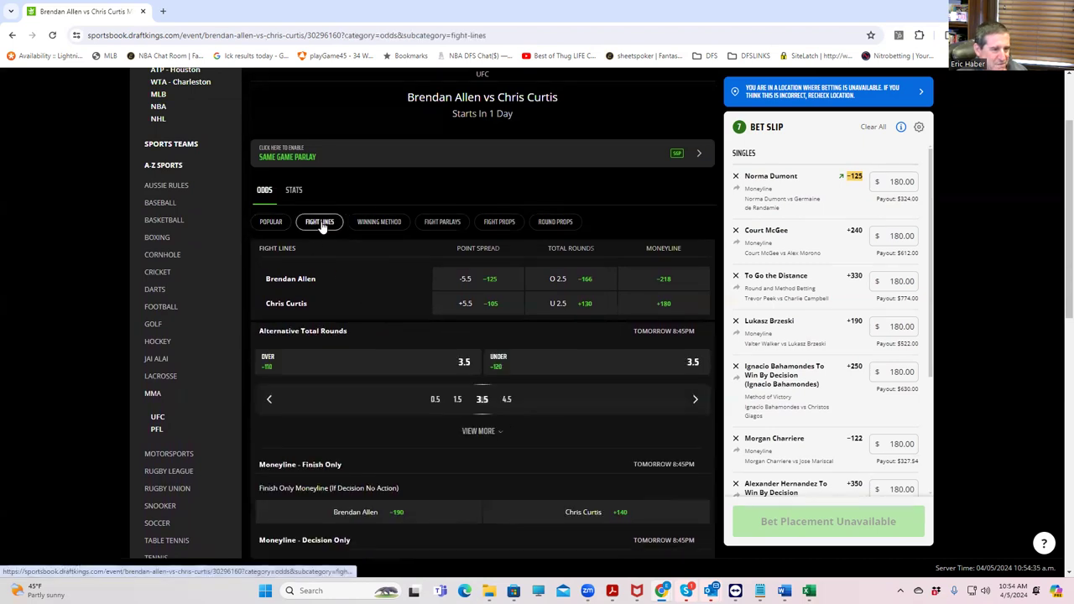
Step: Add a $180 bet on Draw from the popular Method of Victory odds for the Brendan Allen vs Chris Curtis fight
{"action": "left_click", "coordinate": [270, 223]}
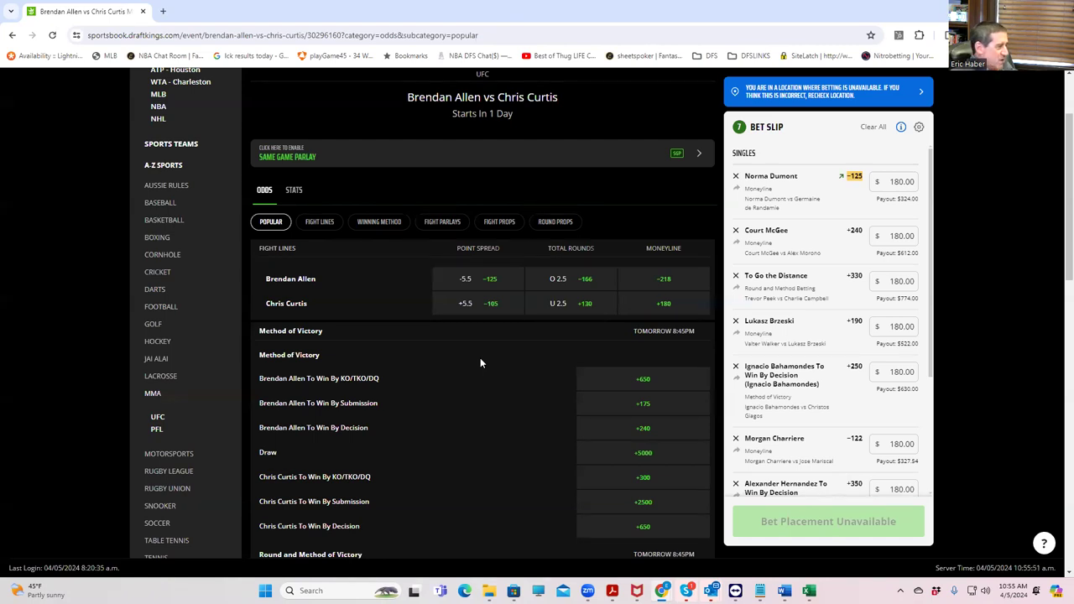
{"action": "left_click", "coordinate": [641, 454]}
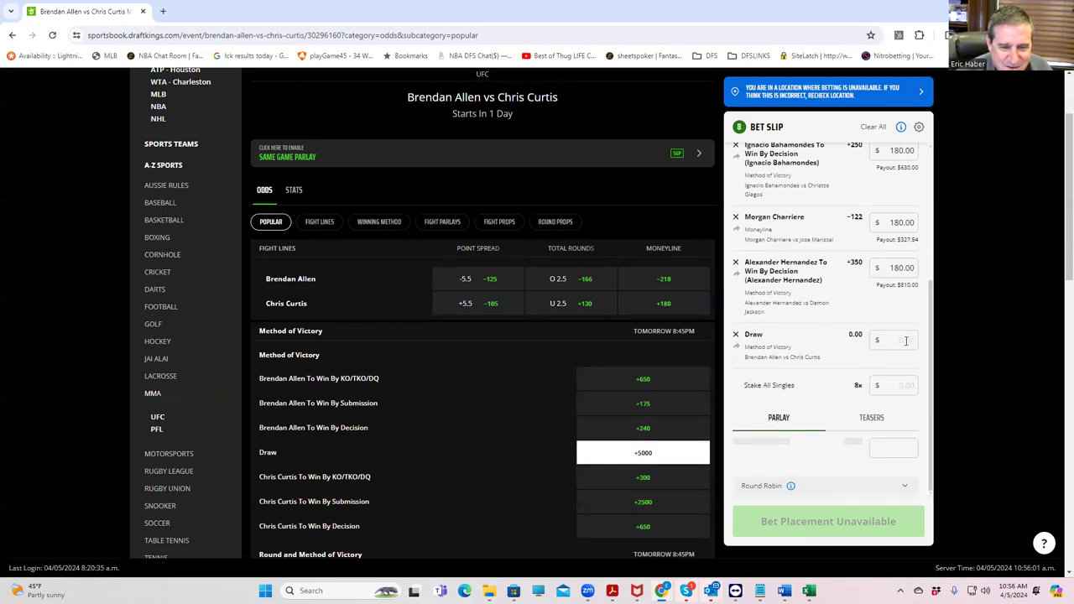
{"action": "type", "text": "180"}
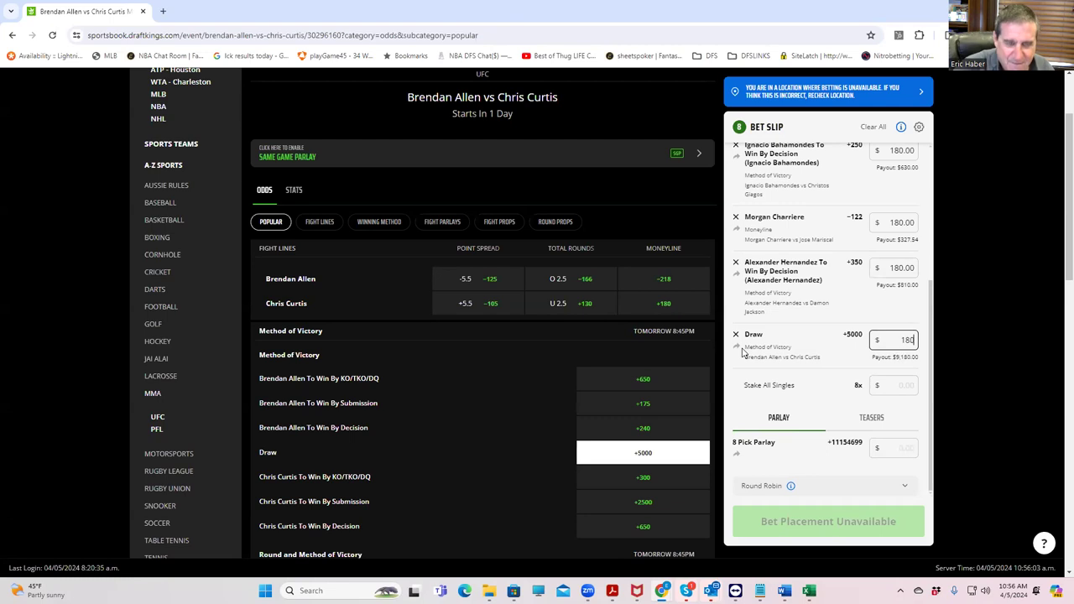
{"action": "left_click", "coordinate": [819, 386]}
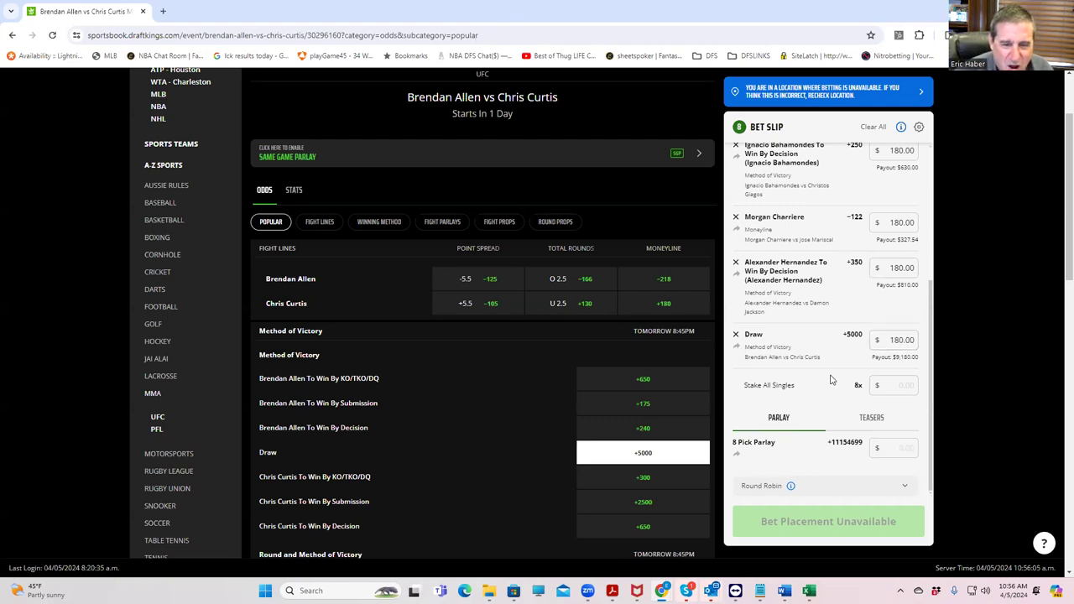